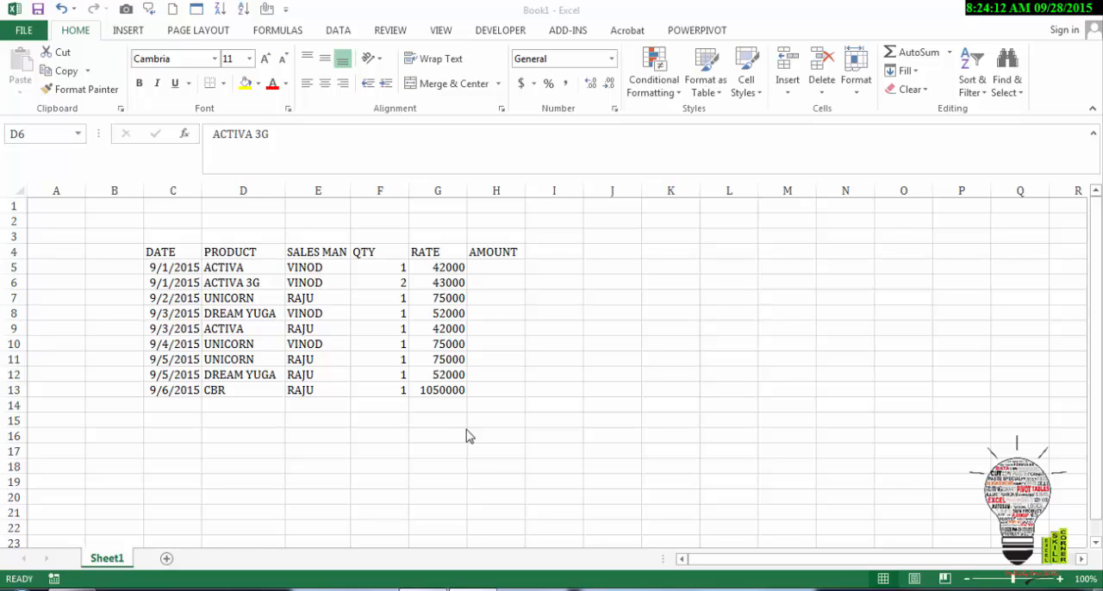
# Step: Review the sales table's headers from DATE to RATE and its first data row
pyautogui.click(234, 276)
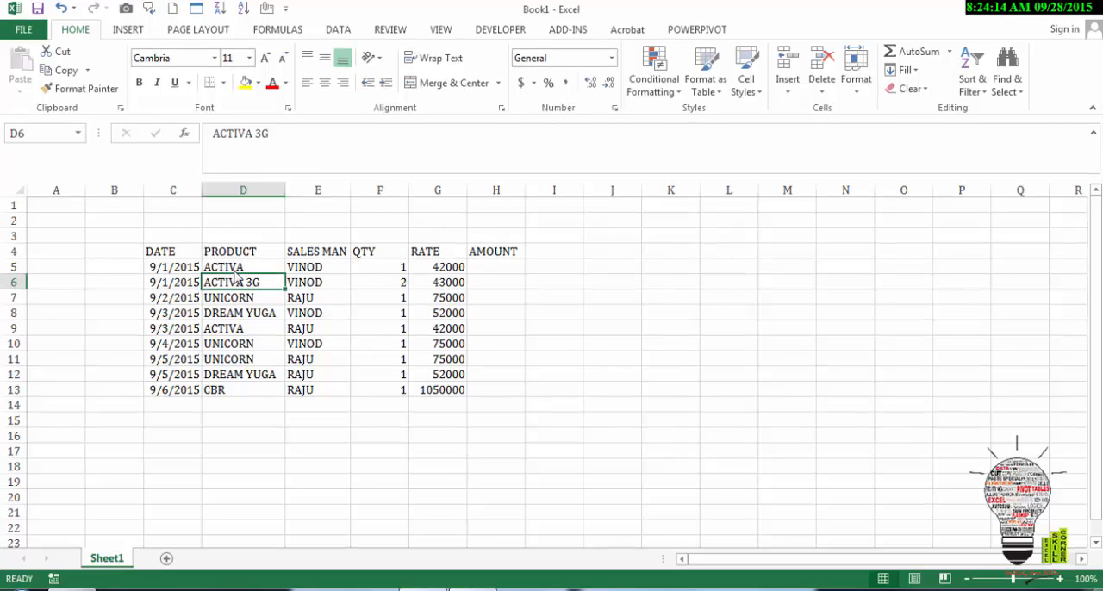
pyautogui.press('Up')
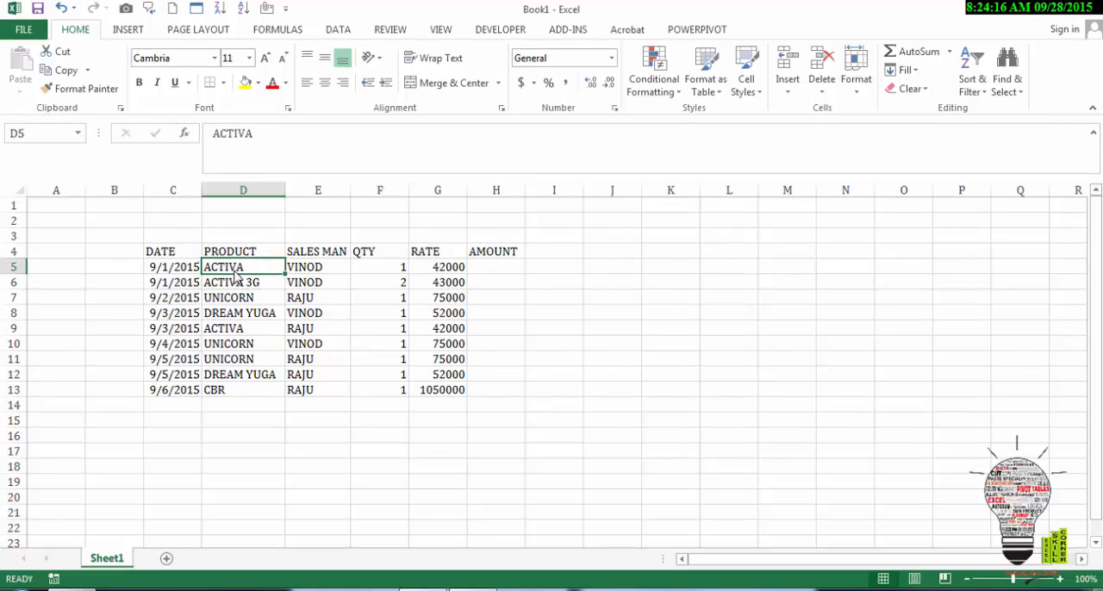
pyautogui.press('Left')
pyautogui.press('Up')
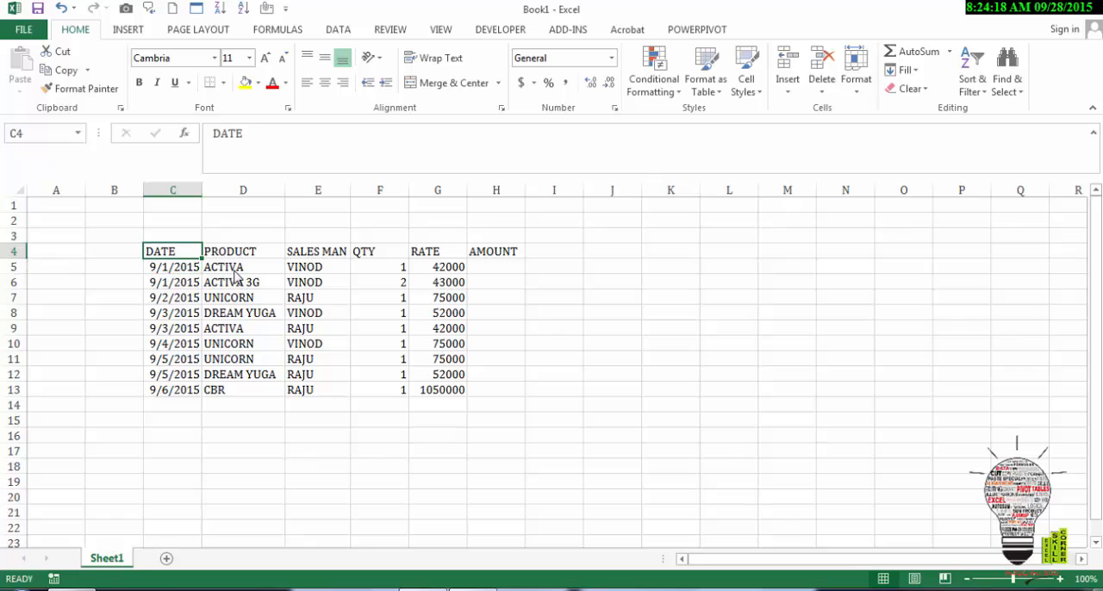
pyautogui.press('Down')
pyautogui.press('Up')
pyautogui.press('Right')
pyautogui.press('Right')
pyautogui.press('Right')
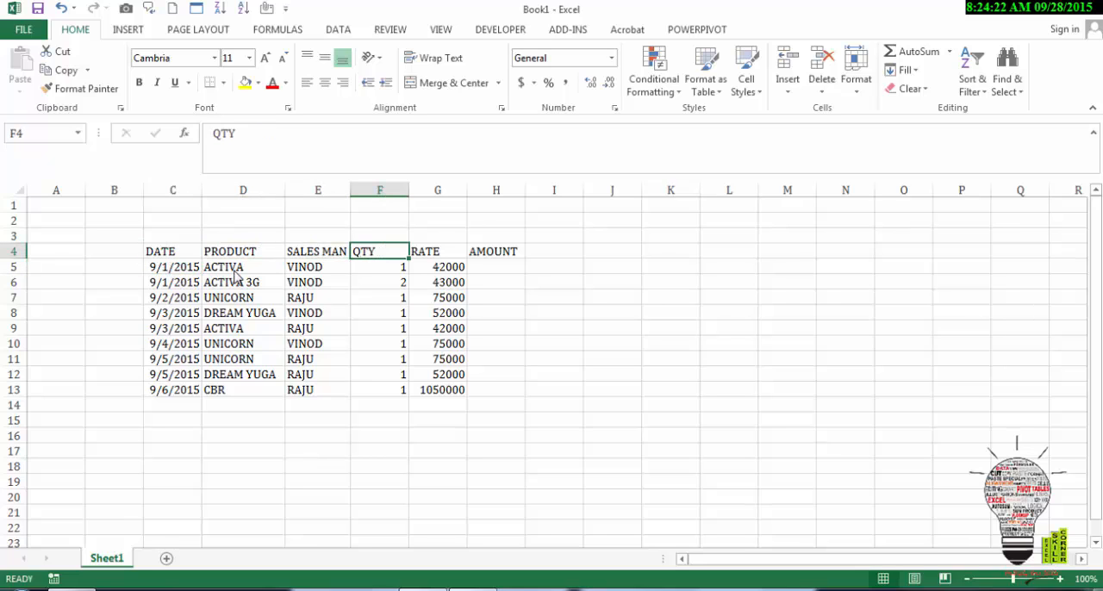
pyautogui.press('Right')
pyautogui.press('Down')
pyautogui.press('Left')
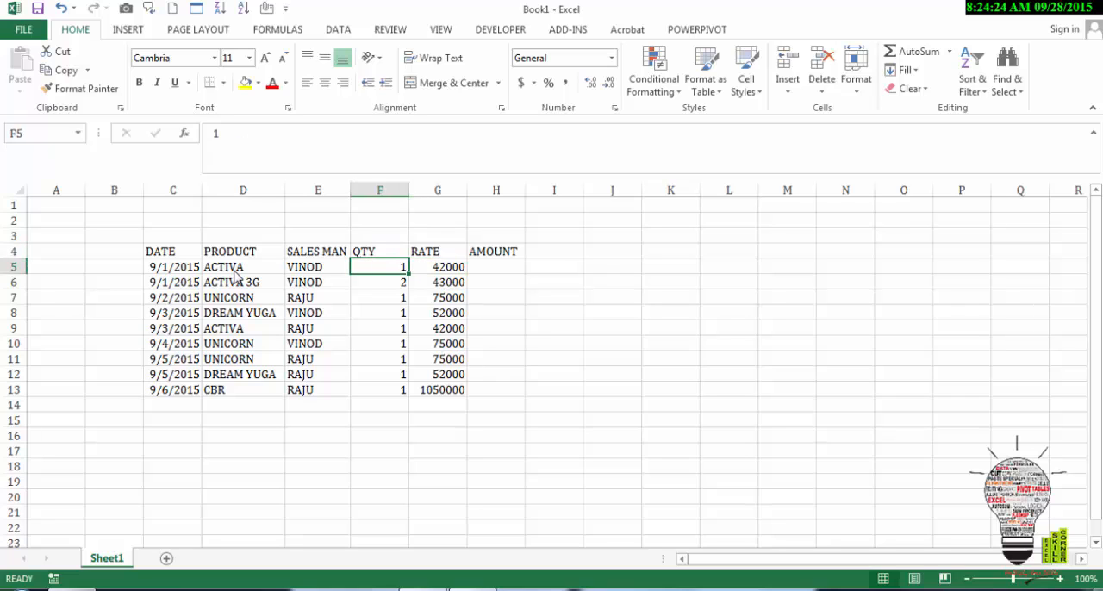
pyautogui.press('Right')
pyautogui.press('Up')
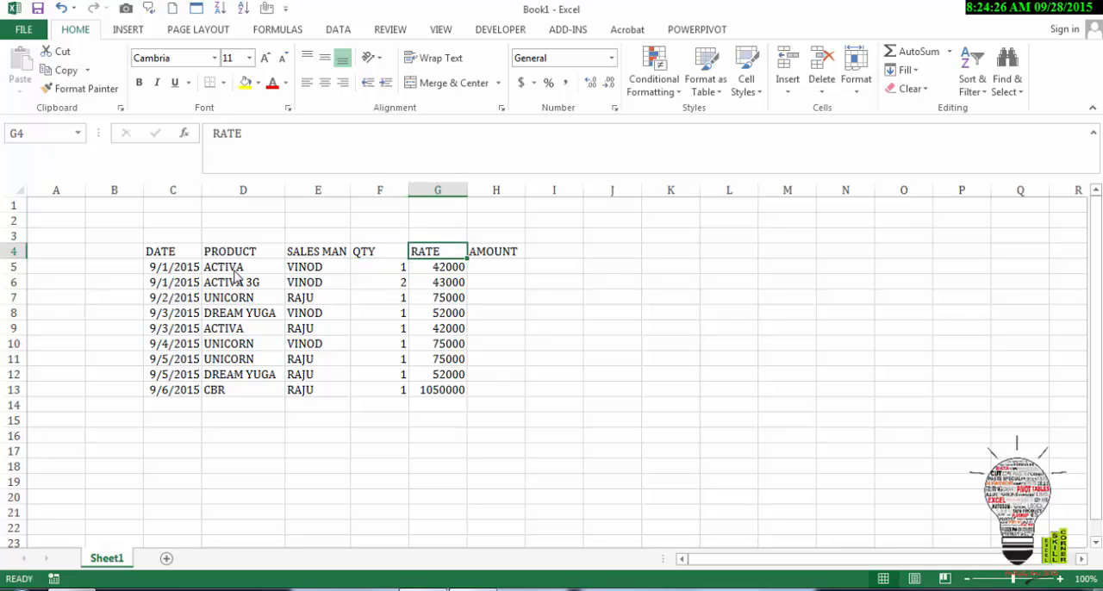
# Step: Calculate the AMOUNT column by entering =F5*G5 in H5 and filling the formula through H13
pyautogui.press('Right')
pyautogui.press('Down')
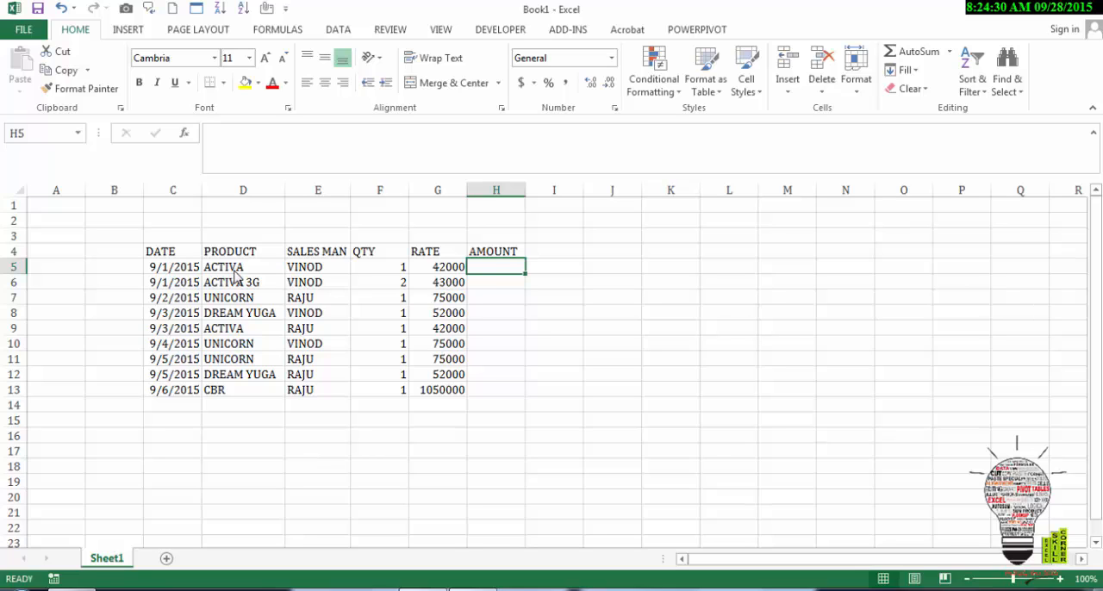
pyautogui.write('=')
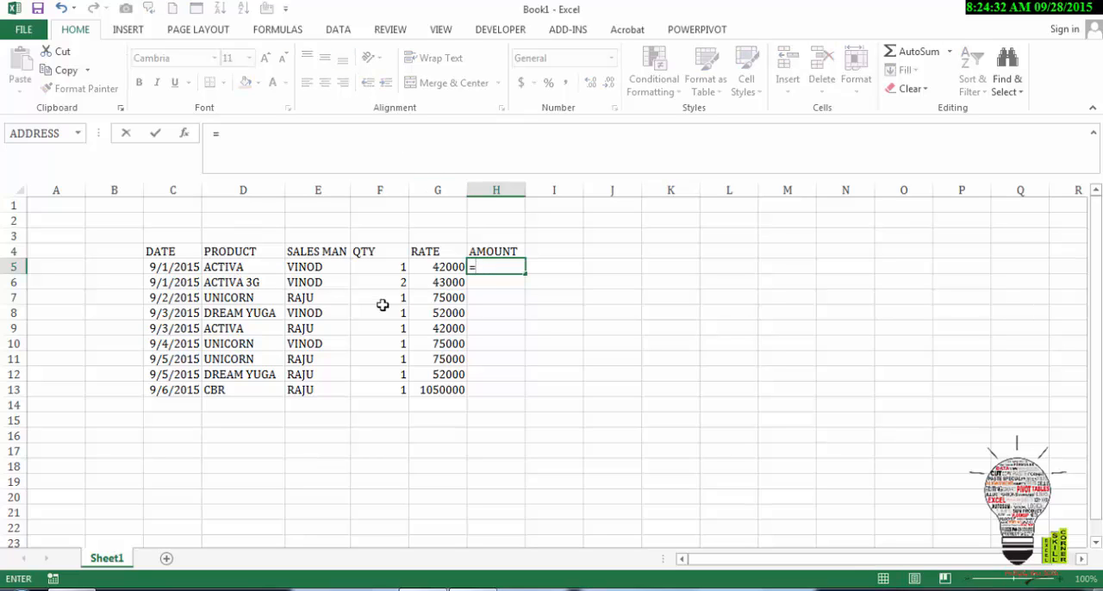
pyautogui.click(384, 267)
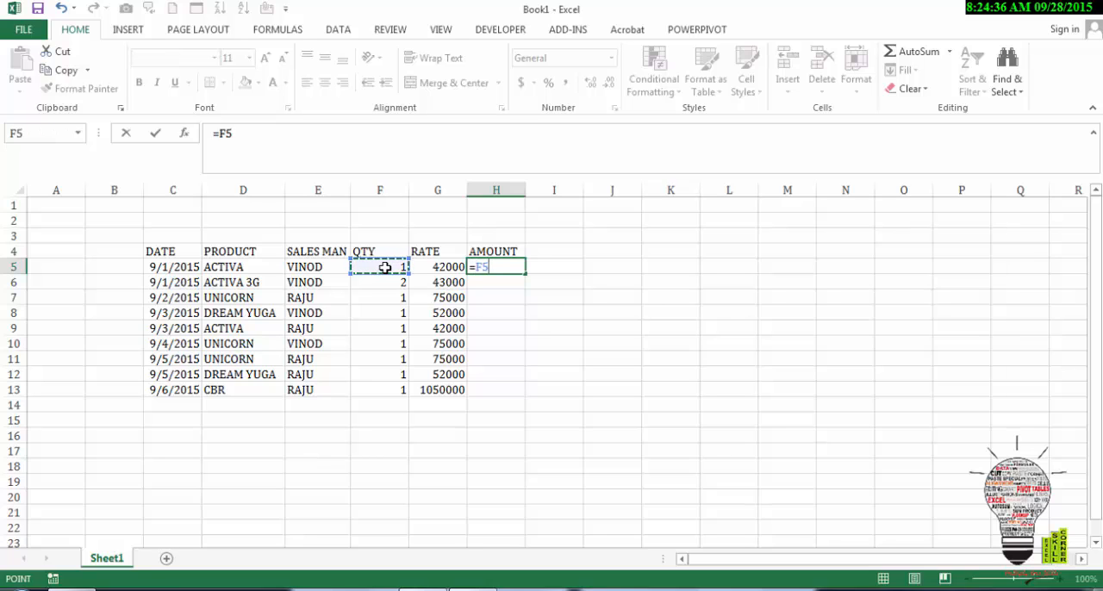
pyautogui.write('*')
pyautogui.click(435, 268)
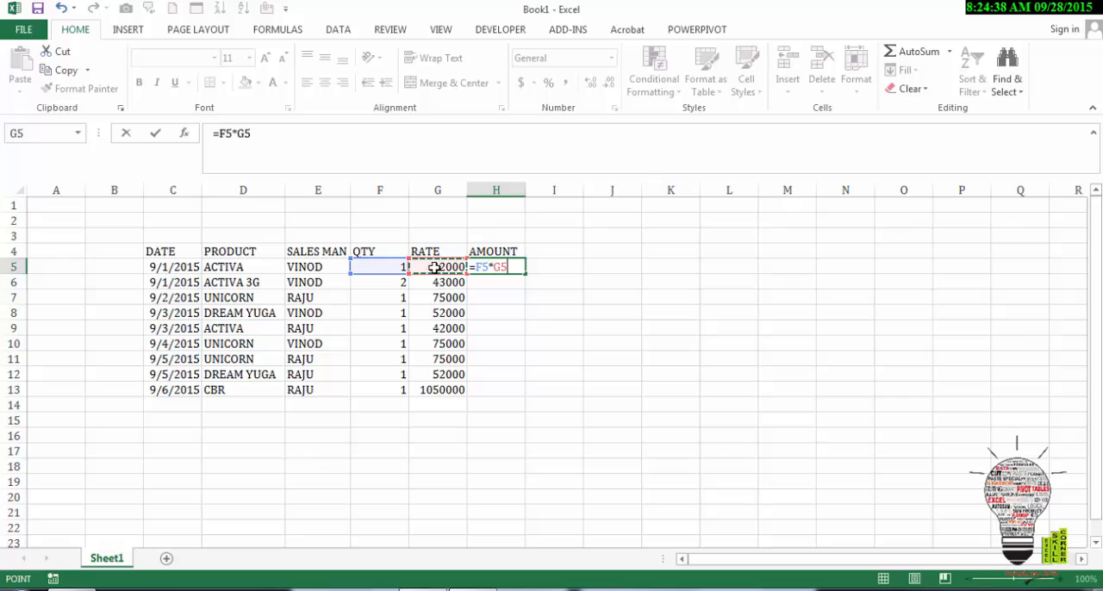
pyautogui.press('Return')
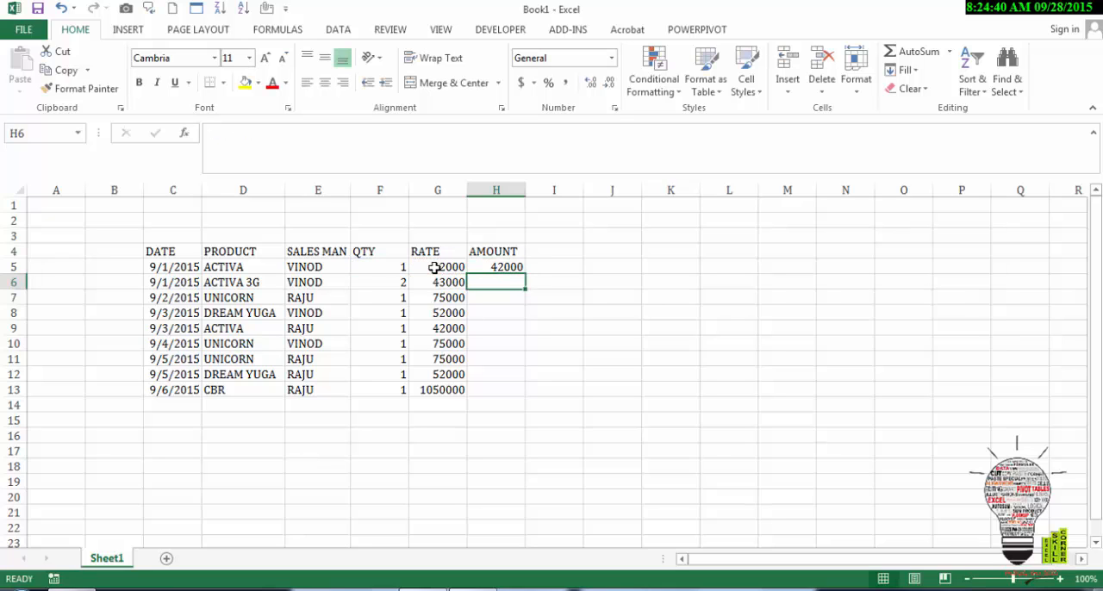
pyautogui.click(503, 267)
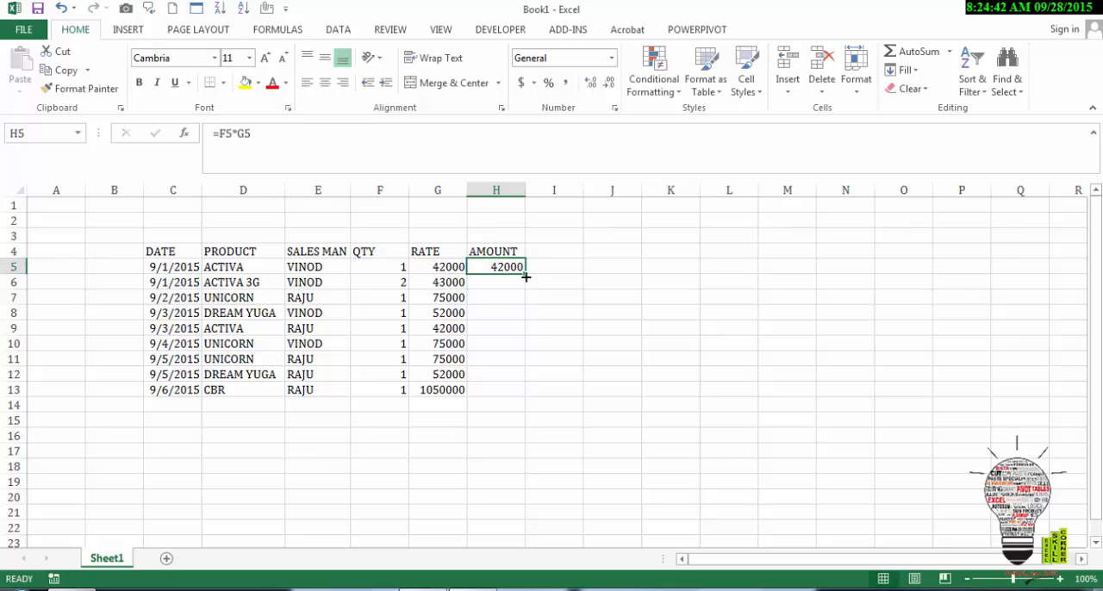
pyautogui.moveTo(526, 274); pyautogui.dragTo(520, 391)
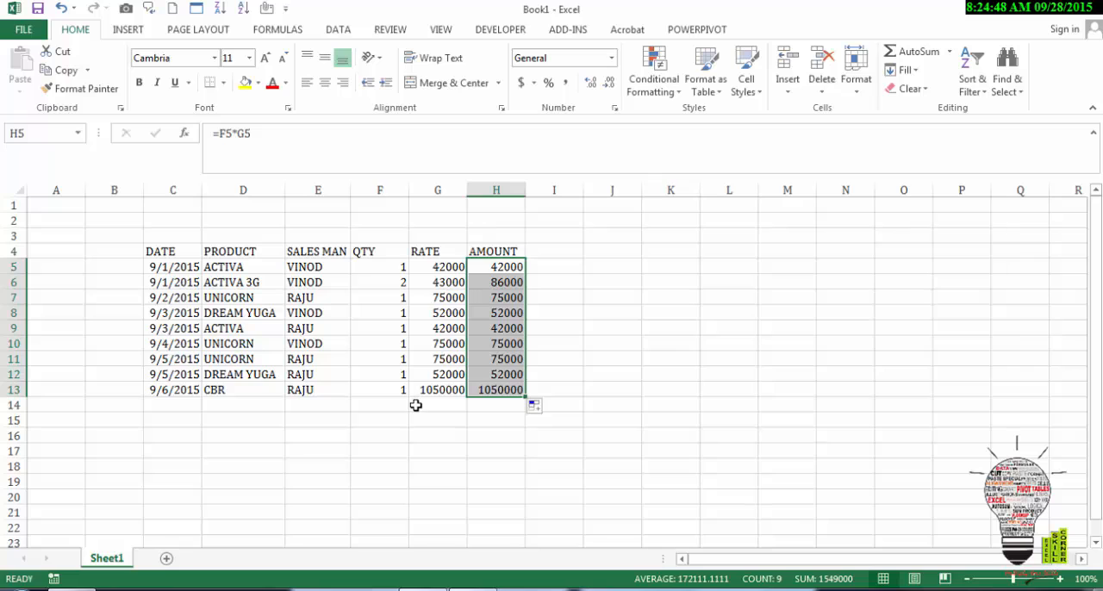
# Step: Label D14 as TOTAL and add up the amounts in H5:H13 with AutoSum in H14
pyautogui.click(240, 410)
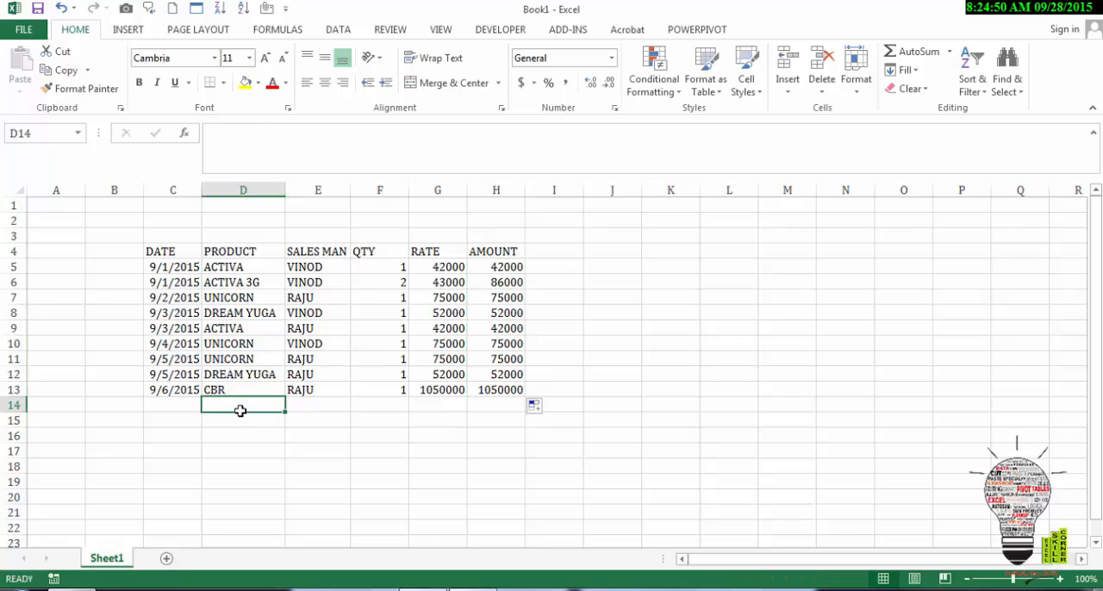
pyautogui.write('TOT')
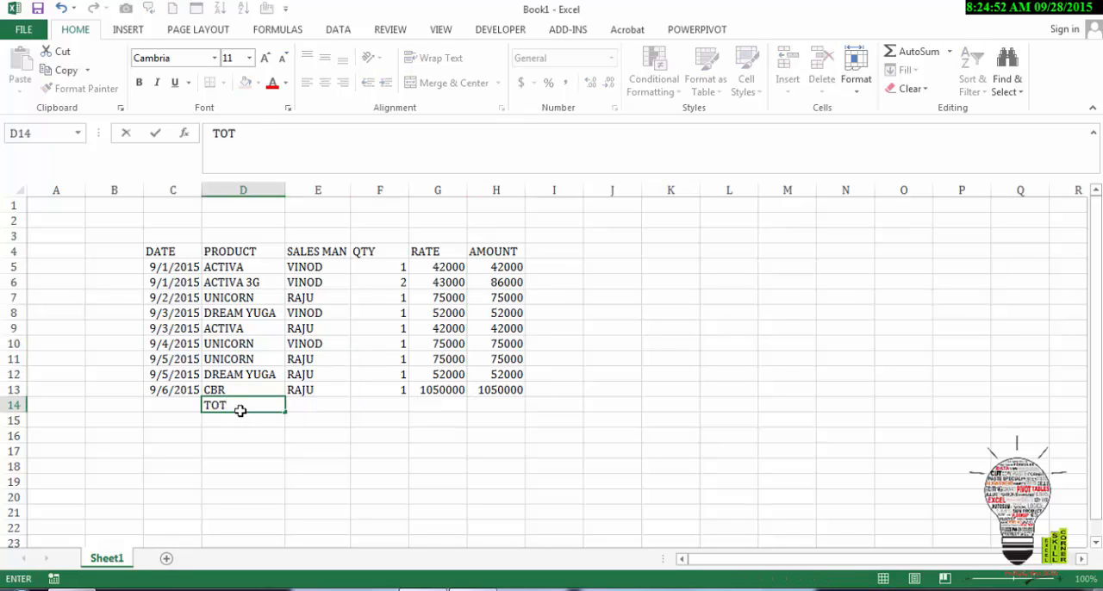
pyautogui.press('Tab')
pyautogui.press('Tab')
pyautogui.press('Tab')
pyautogui.press('Tab')
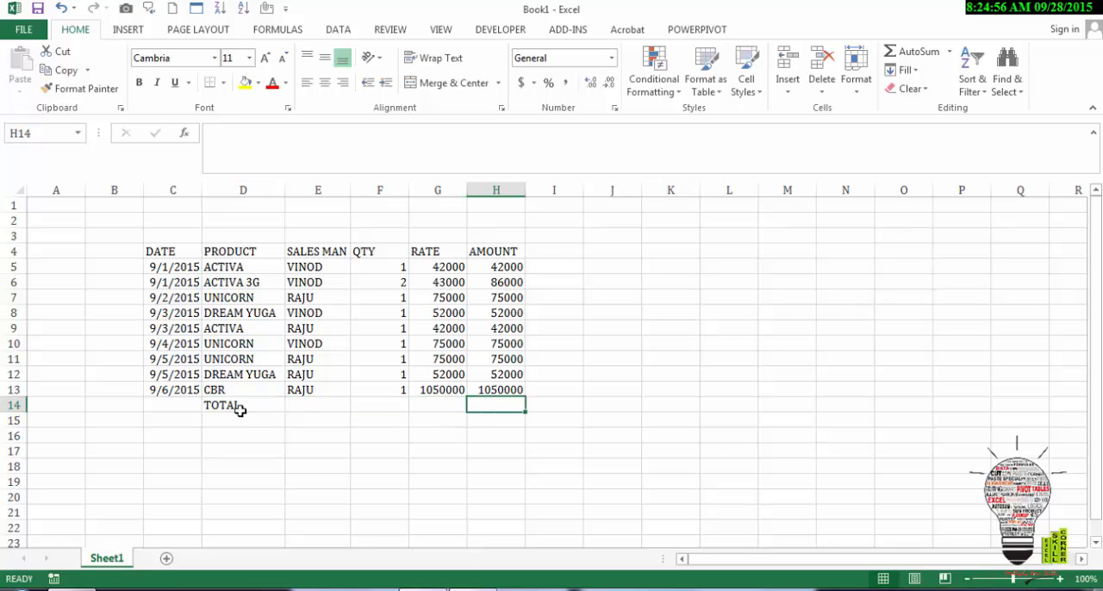
pyautogui.click(918, 52)
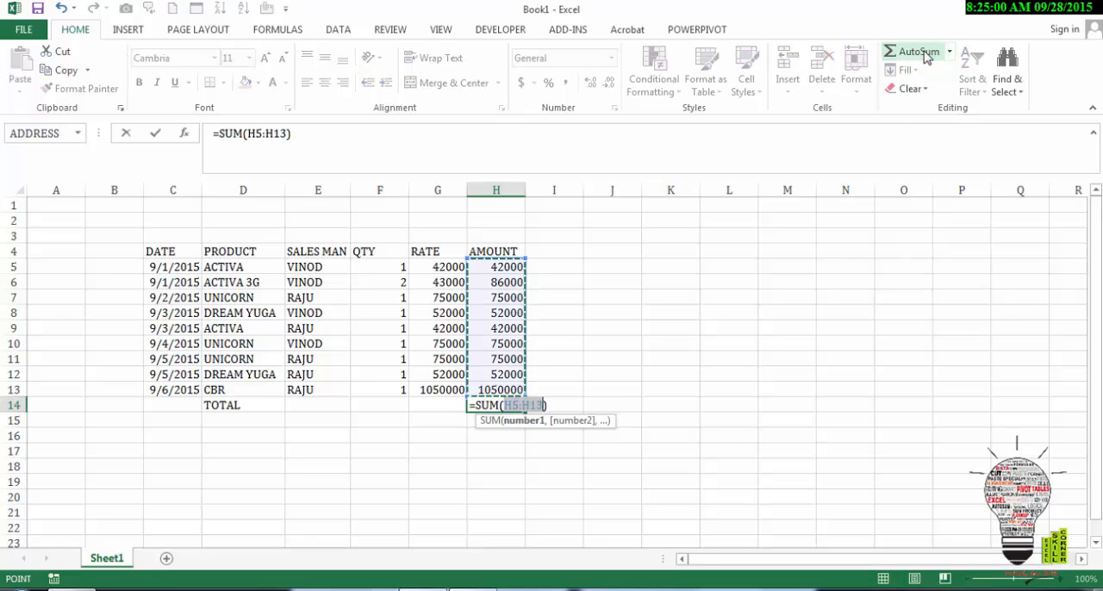
pyautogui.press('Return')
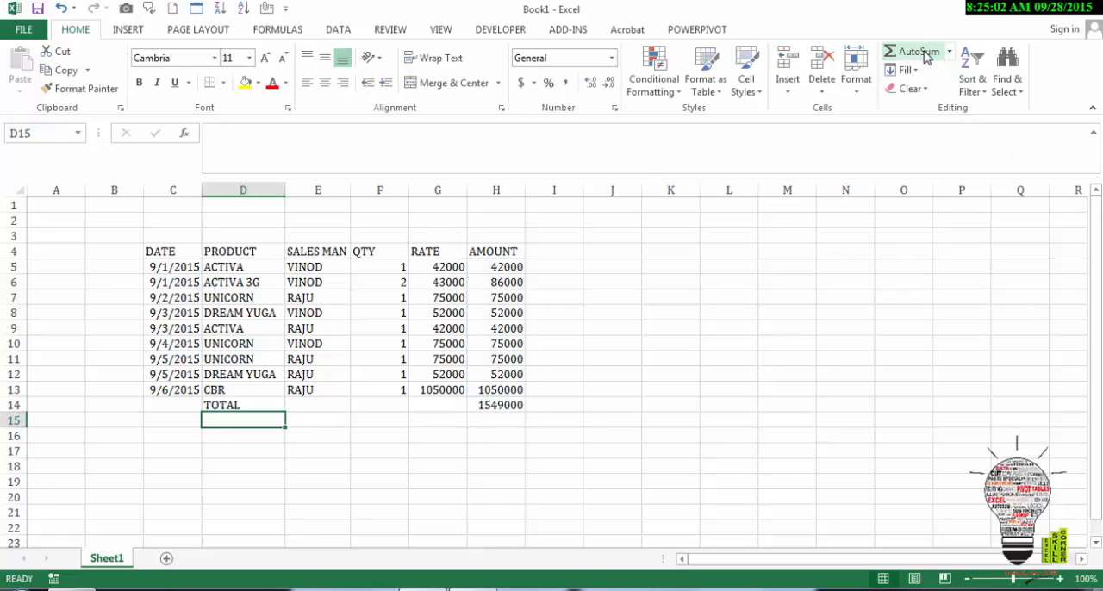
pyautogui.press('Up')
pyautogui.press('Right')
pyautogui.press('Right')
pyautogui.press('Right')
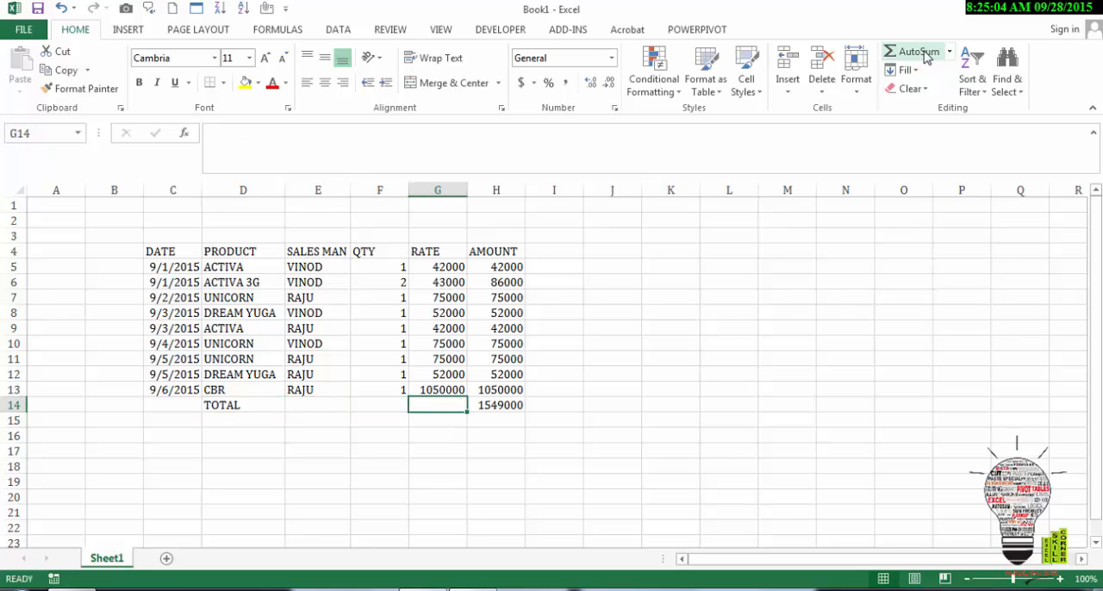
pyautogui.press('Right')
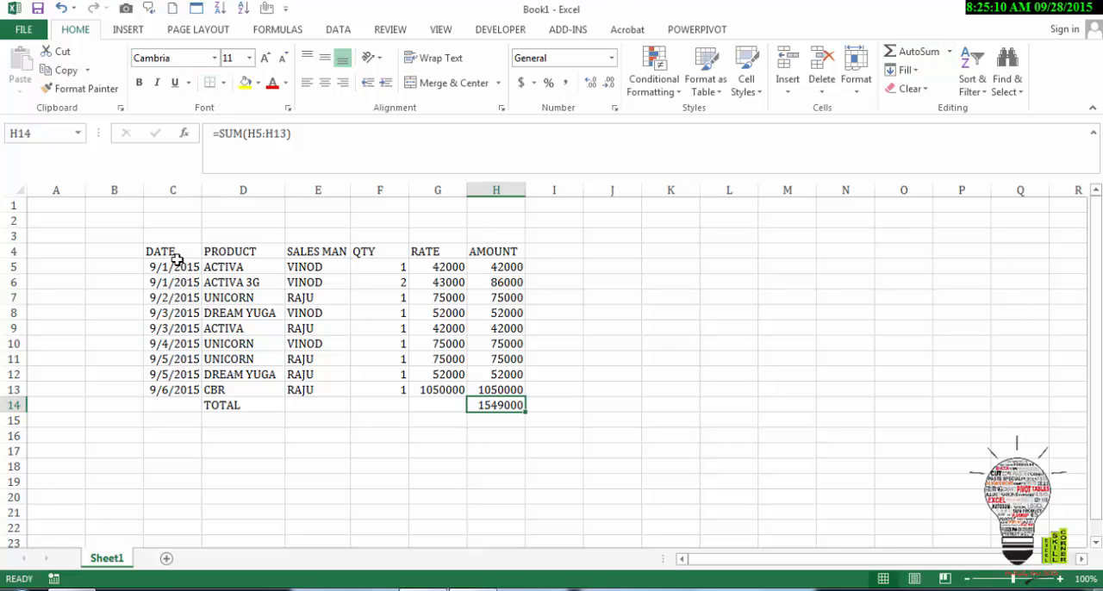
# Step: Apply All Borders to the whole sales table, C4:H14
pyautogui.moveTo(172, 250); pyautogui.dragTo(498, 402)
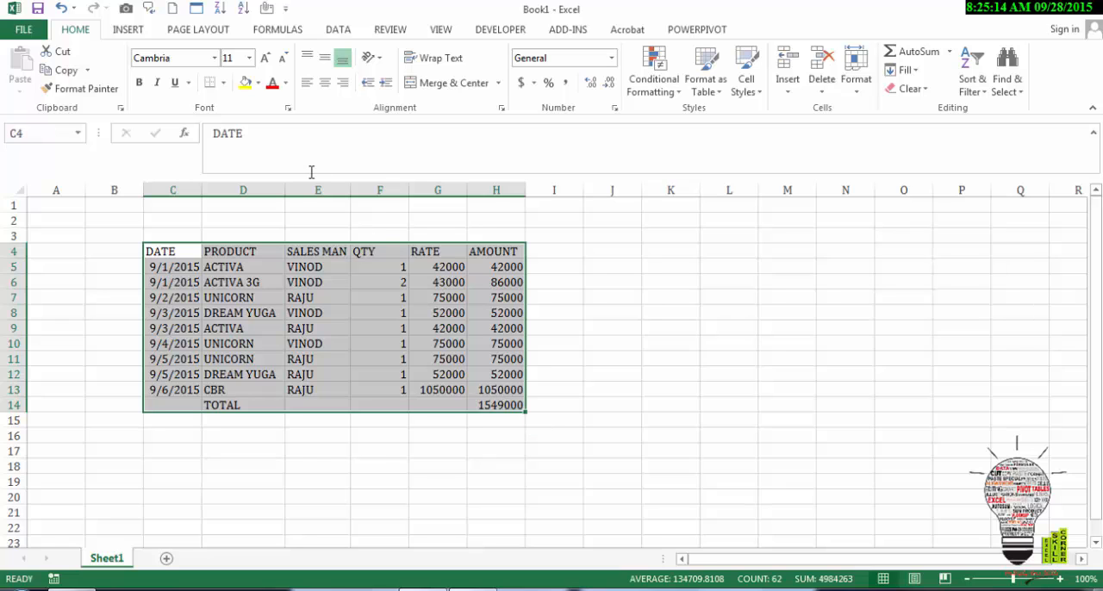
pyautogui.click(223, 83)
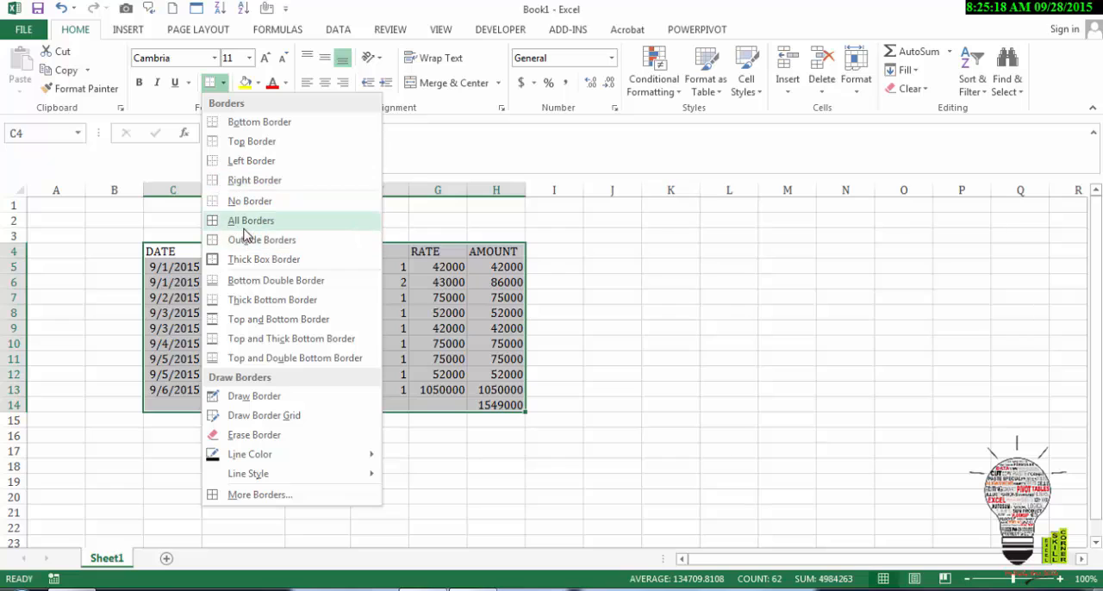
pyautogui.click(248, 229)
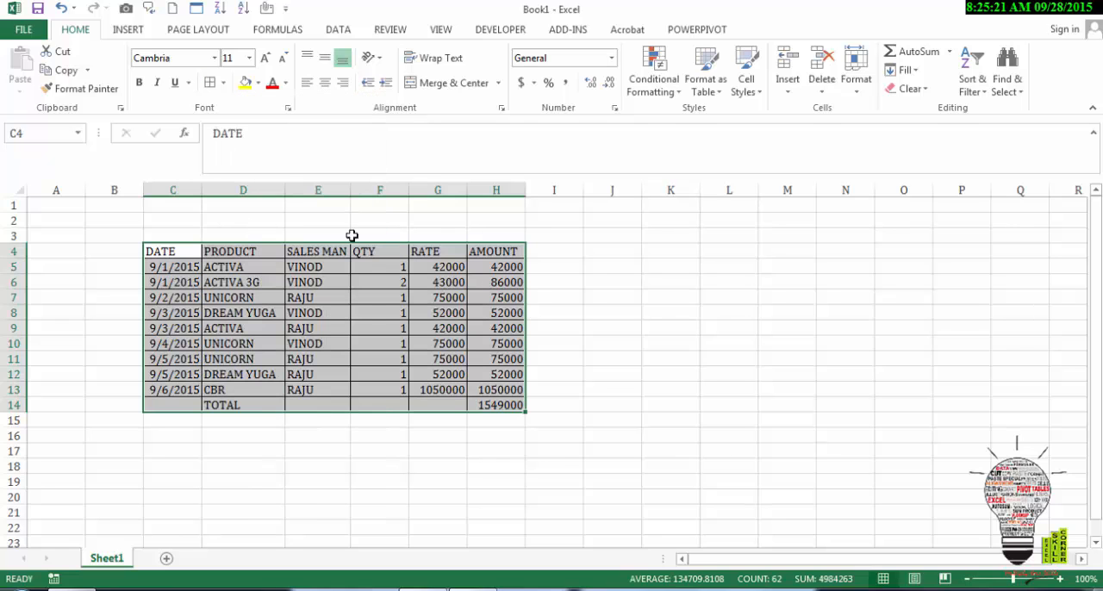
pyautogui.click(357, 319)
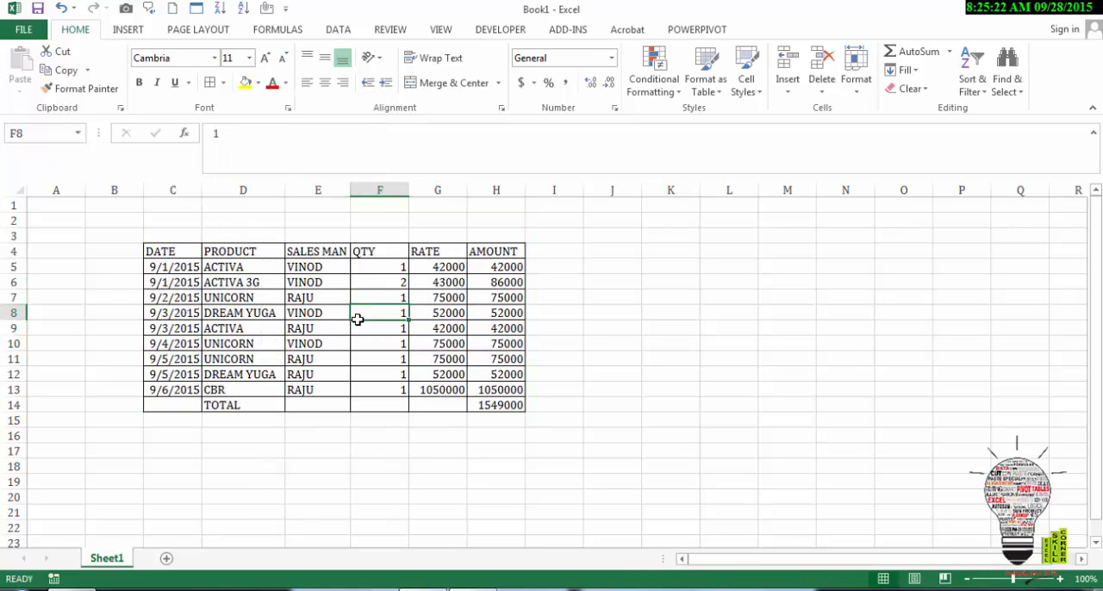
# Step: Set the header row C4:H4 in Bodoni MT and fill it with a darker blue theme color
pyautogui.click(178, 252)
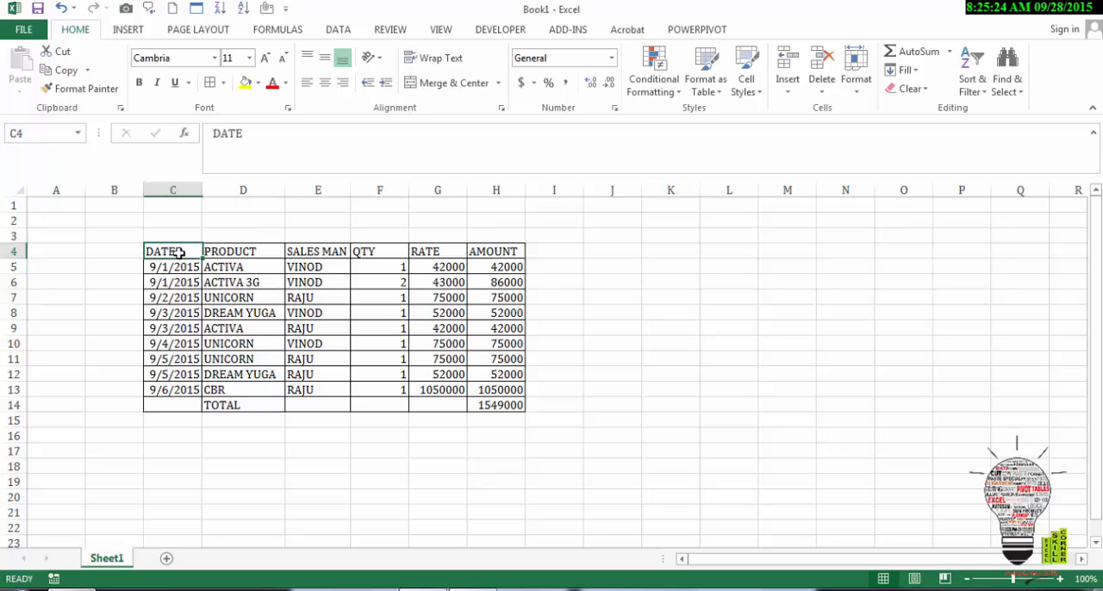
pyautogui.hotkey('ctrl', 'shift', 'Right')
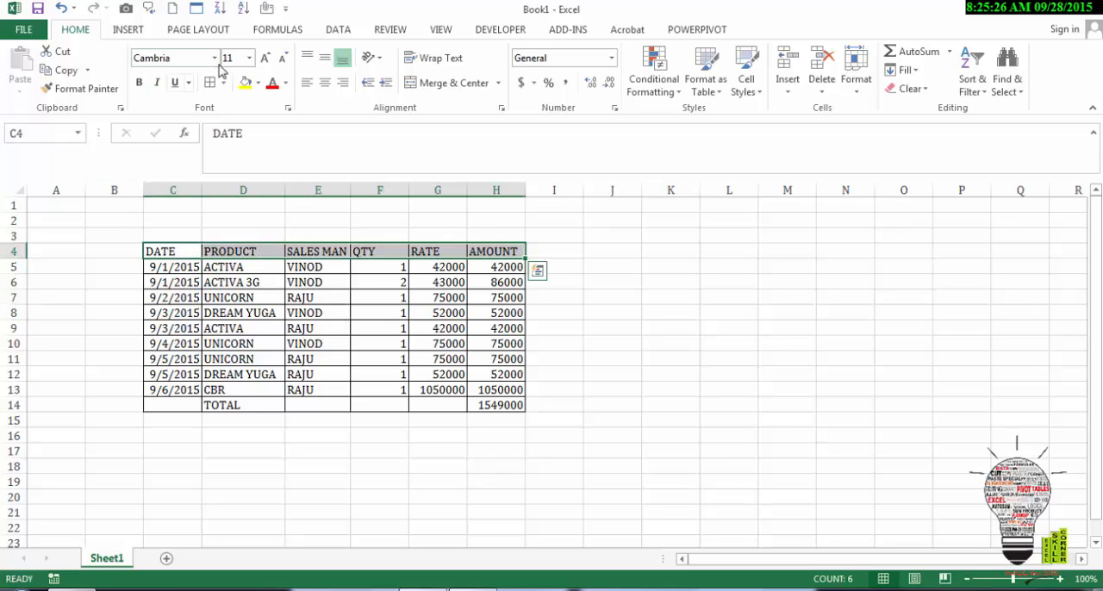
pyautogui.click(215, 57)
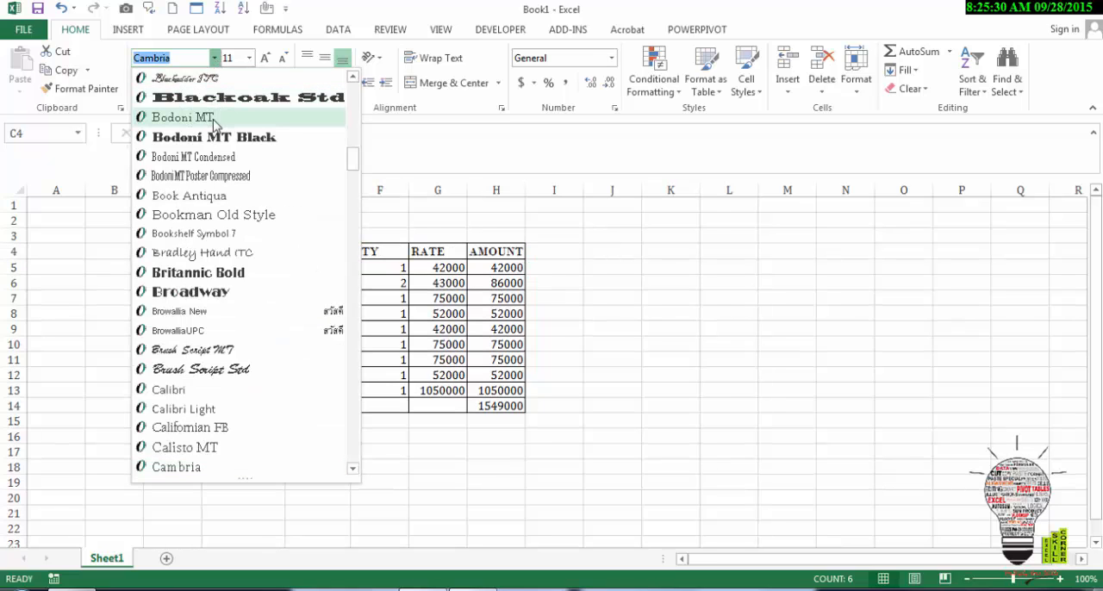
pyautogui.click(215, 123)
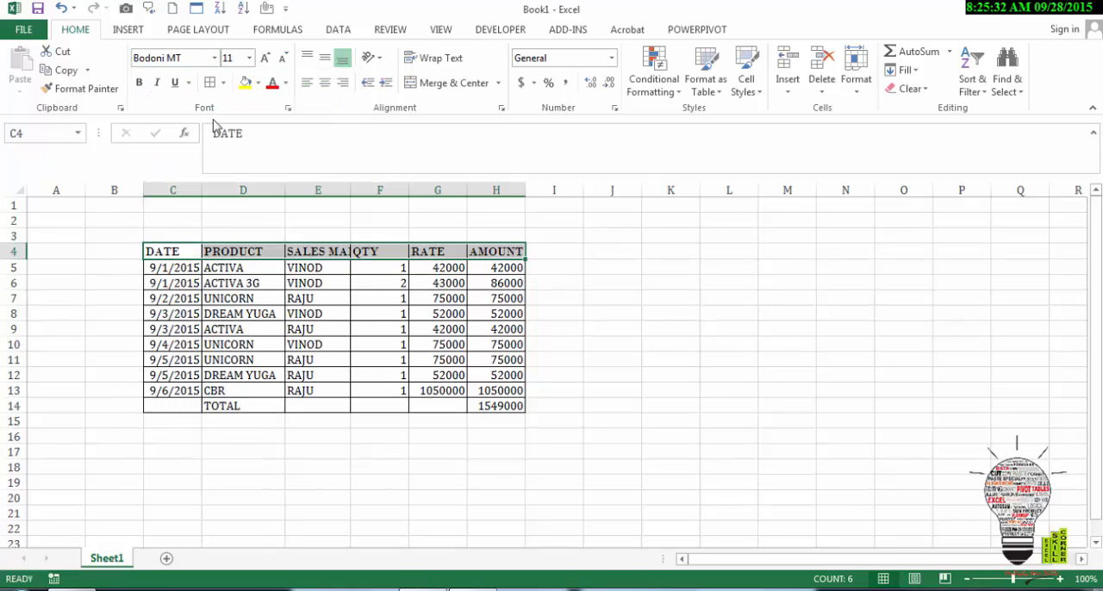
pyautogui.click(257, 83)
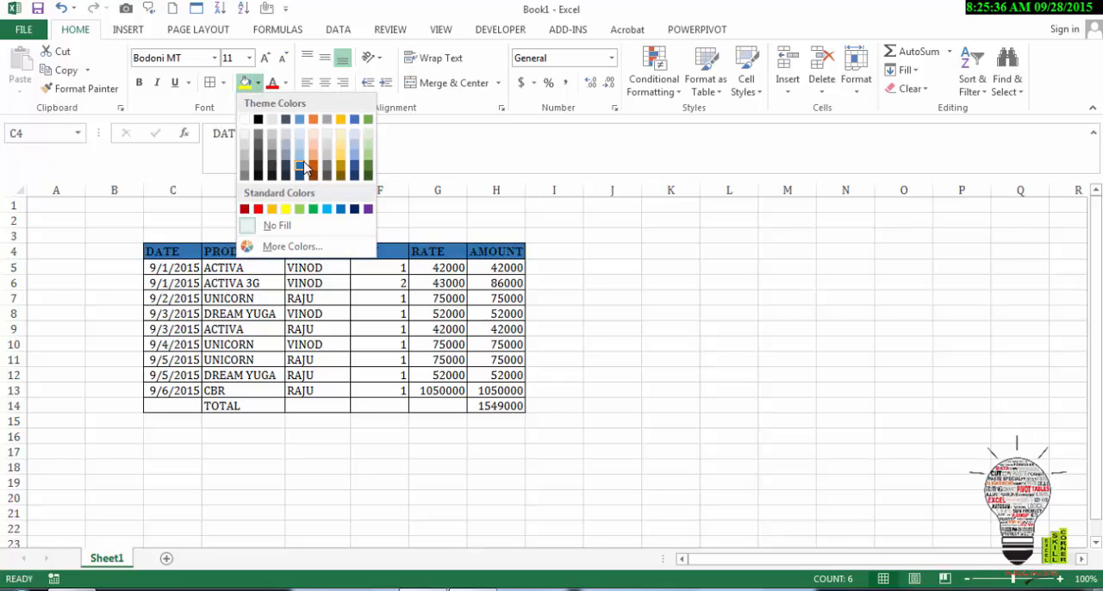
pyautogui.click(302, 165)
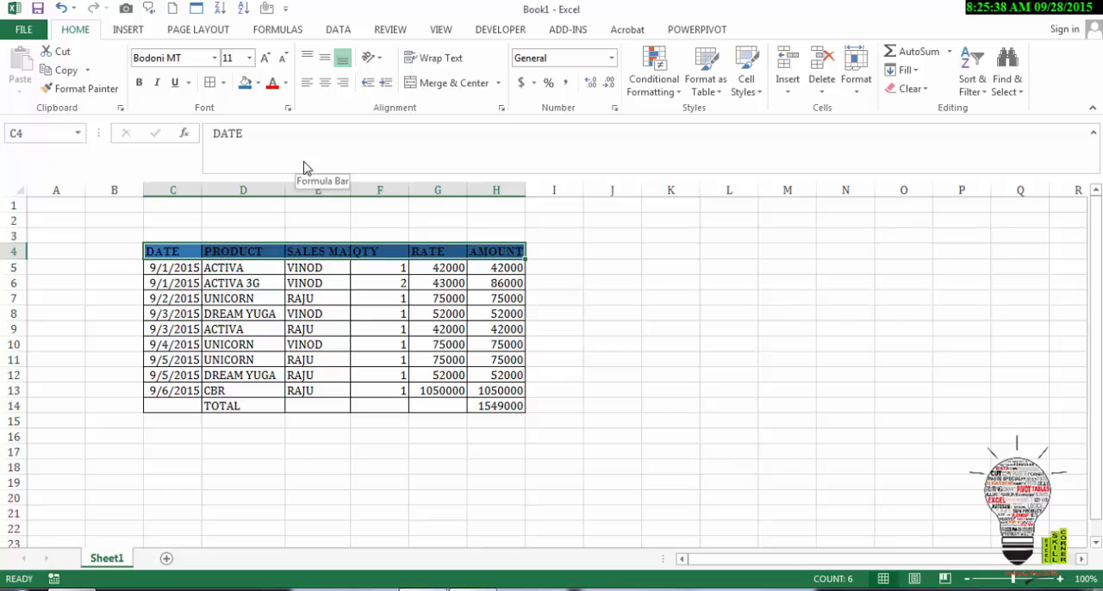
# Step: Color the header text Green, Accent 6, Lighter 80% and increase its font size to 12
pyautogui.click(287, 83)
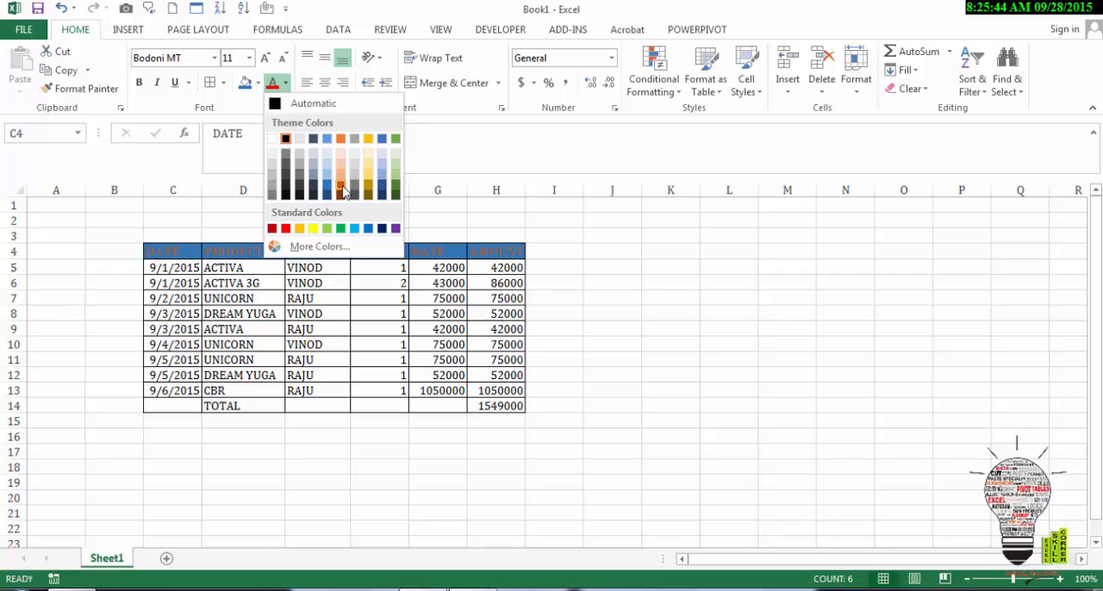
pyautogui.click(396, 156)
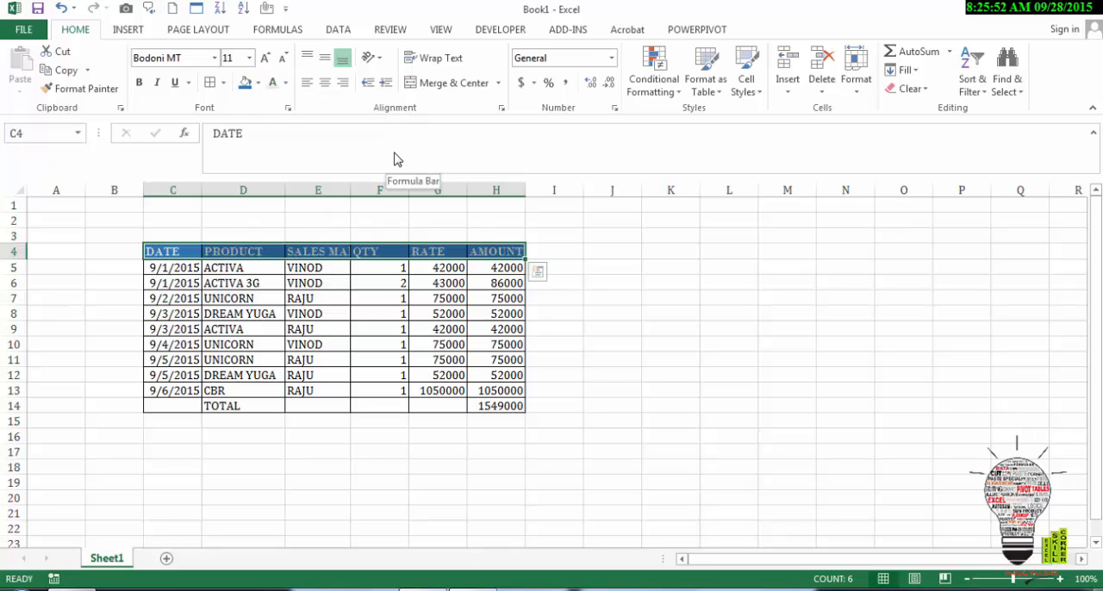
pyautogui.click(266, 65)
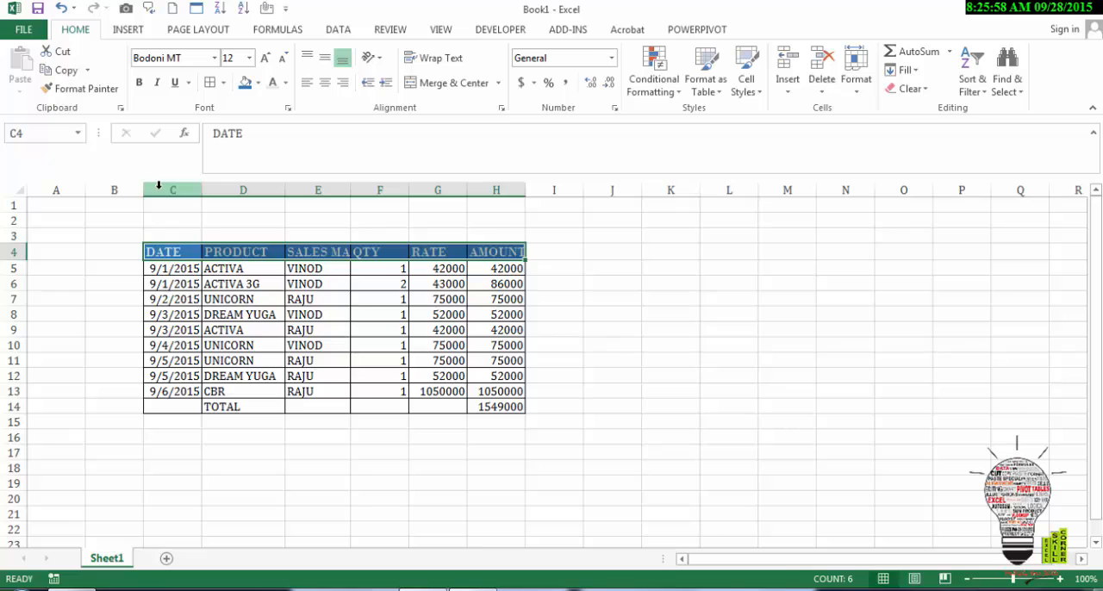
# Step: AutoFit the widths of columns C through H so the sales table headers fit
pyautogui.moveTo(158, 184); pyautogui.dragTo(498, 291)
pyautogui.click(498, 291)
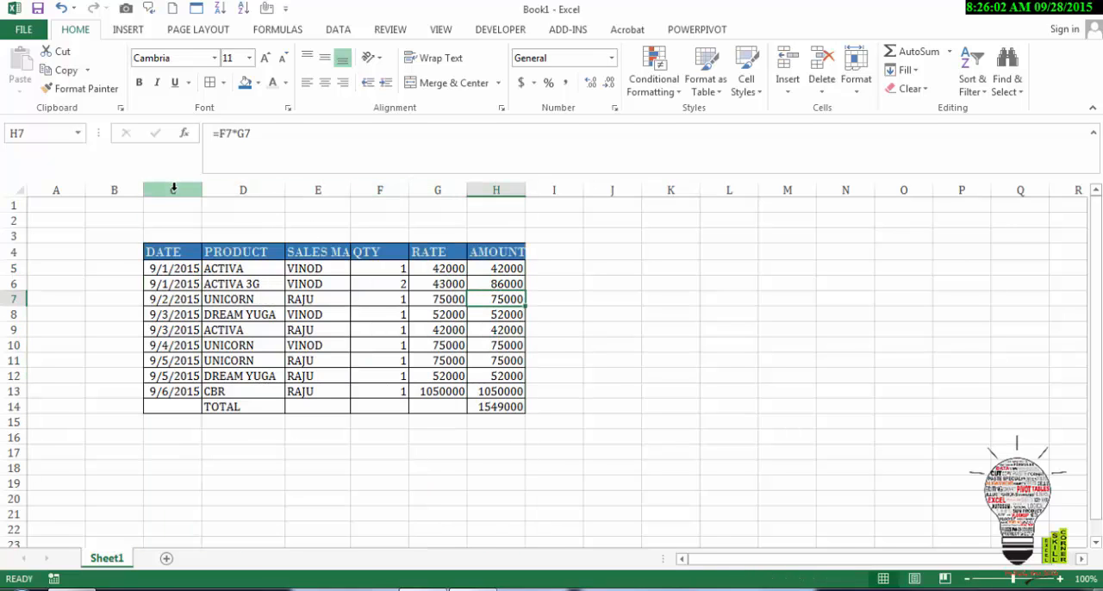
pyautogui.moveTo(176, 188); pyautogui.dragTo(497, 198)
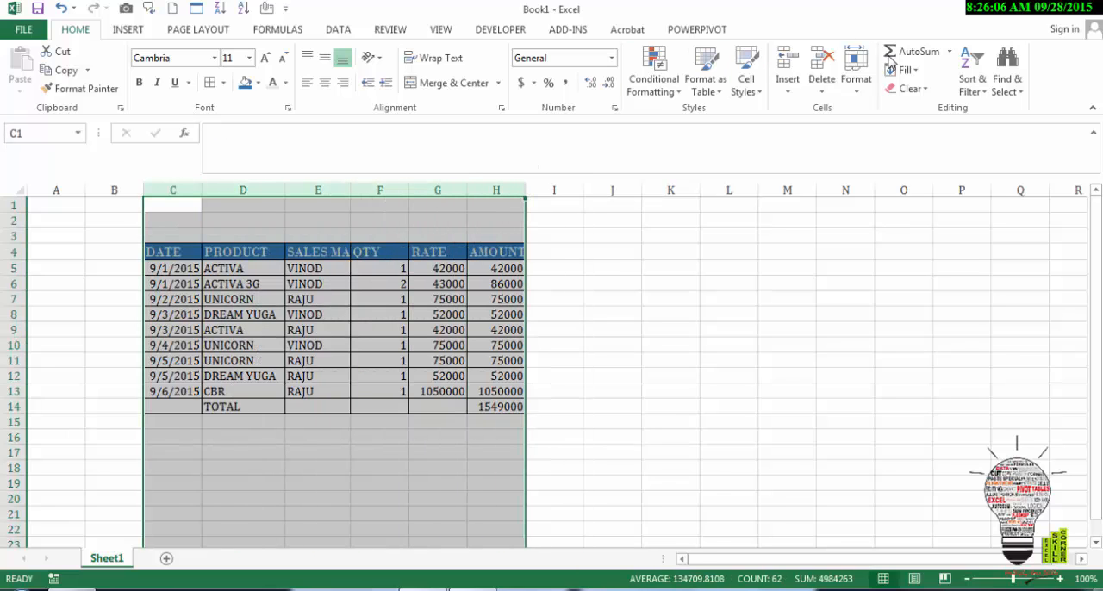
pyautogui.click(857, 93)
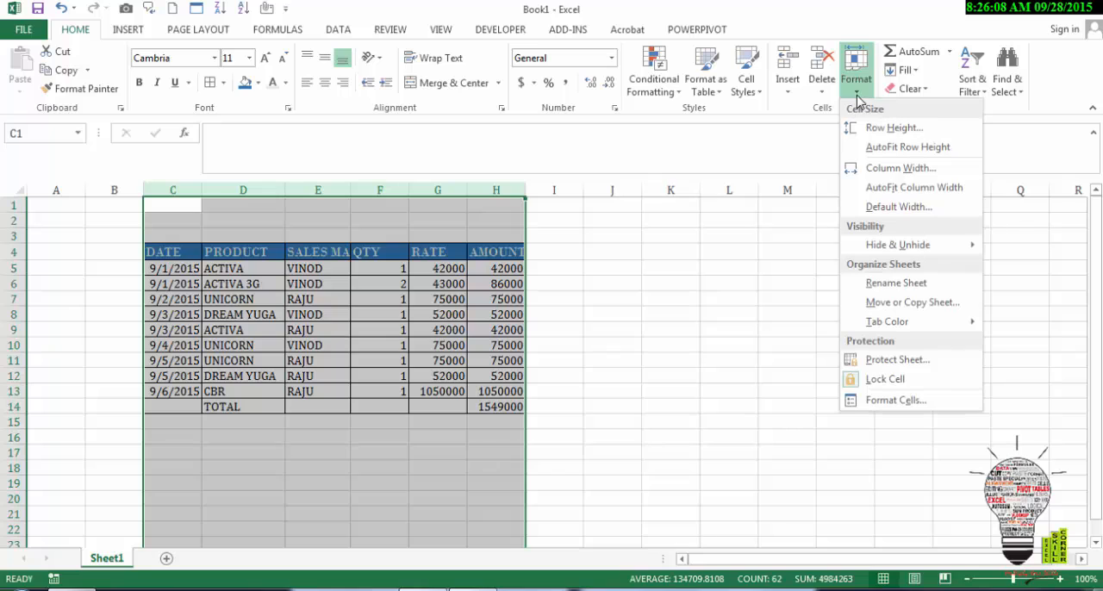
pyautogui.click(876, 187)
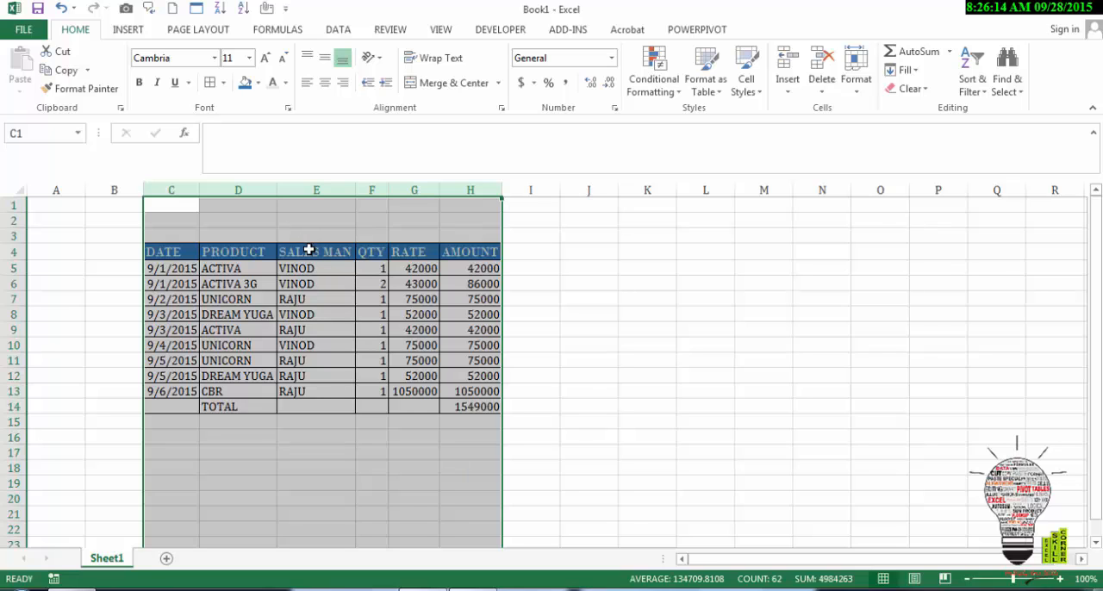
pyautogui.click(327, 376)
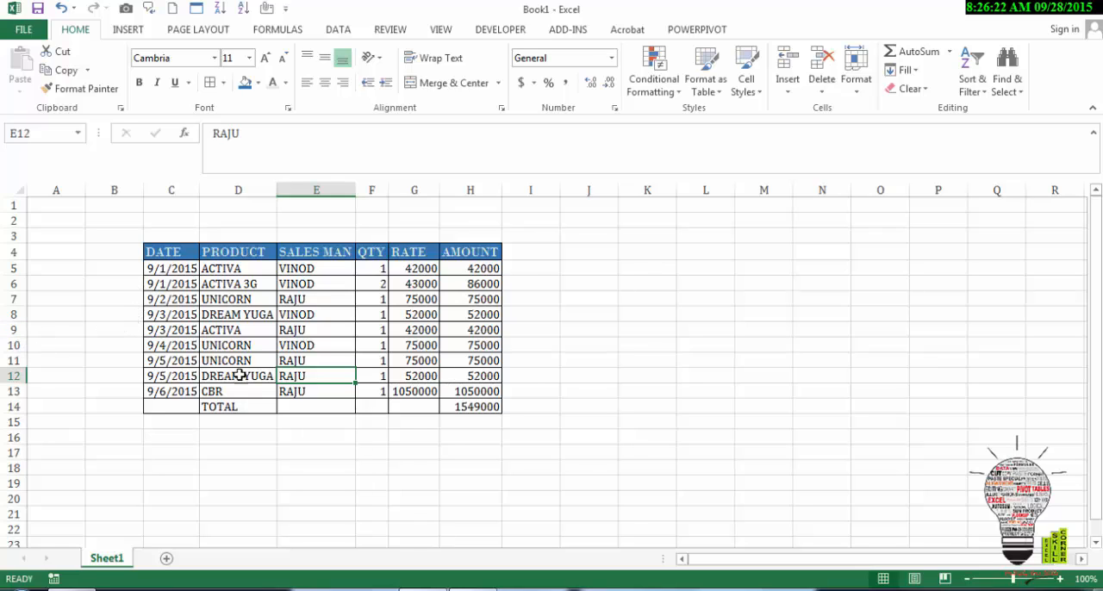
# Step: Insert a blank sheet row above row 9 of the sales table
pyautogui.click(17, 329)
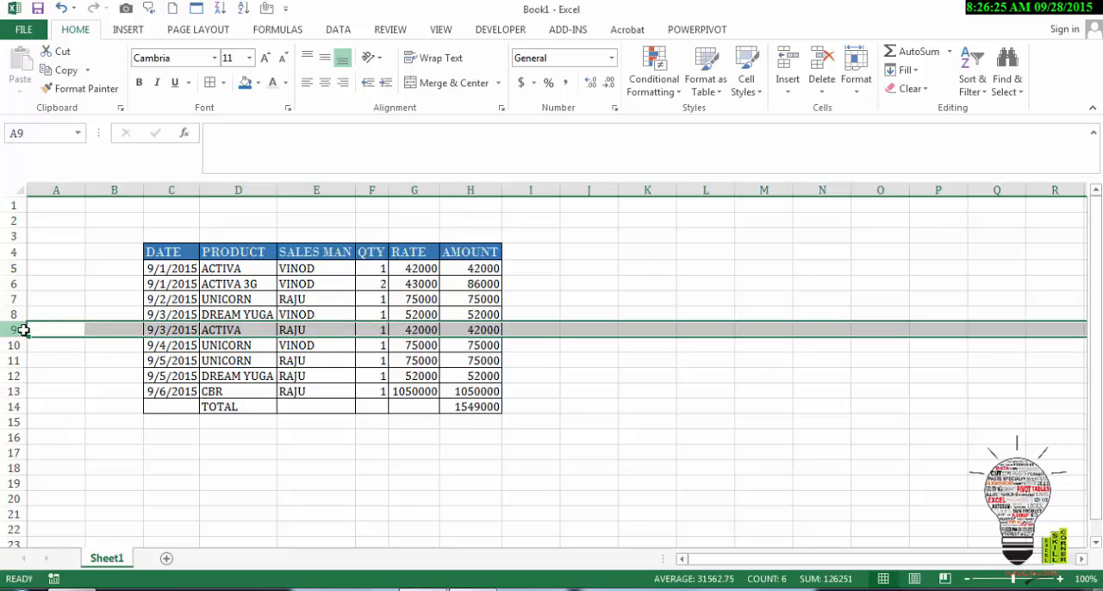
pyautogui.click(788, 83)
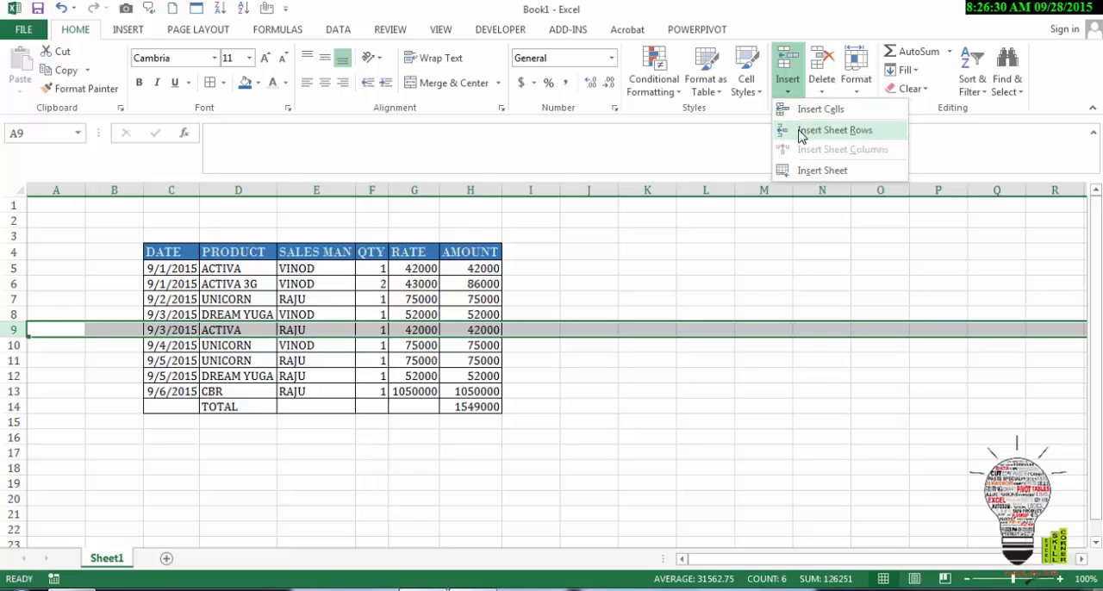
pyautogui.click(800, 131)
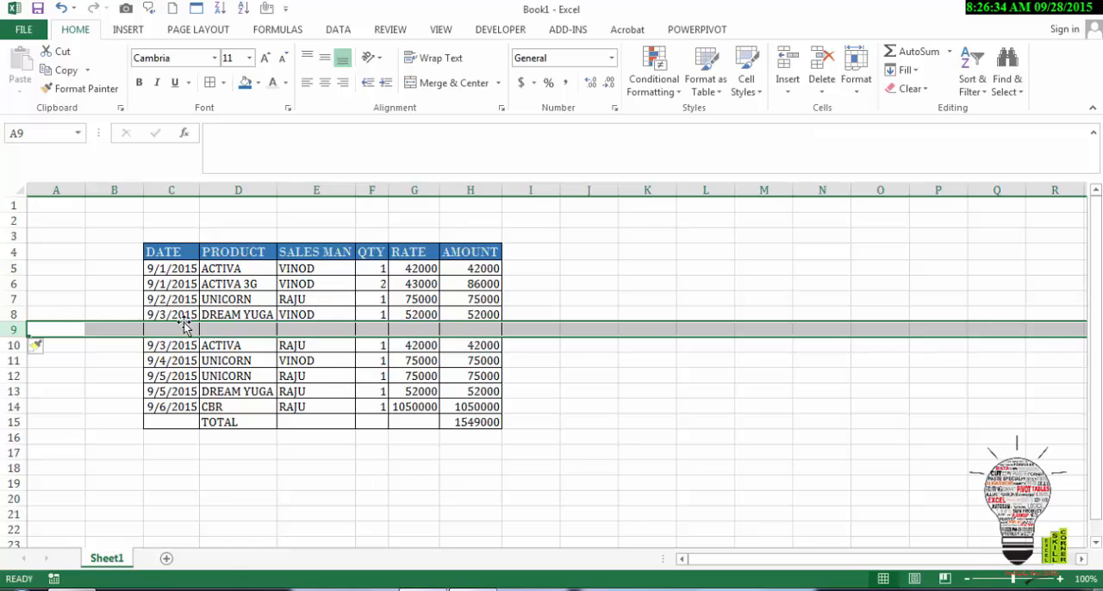
# Step: Copy the date from C8 and paste it into C9 of the blank row
pyautogui.click(186, 356)
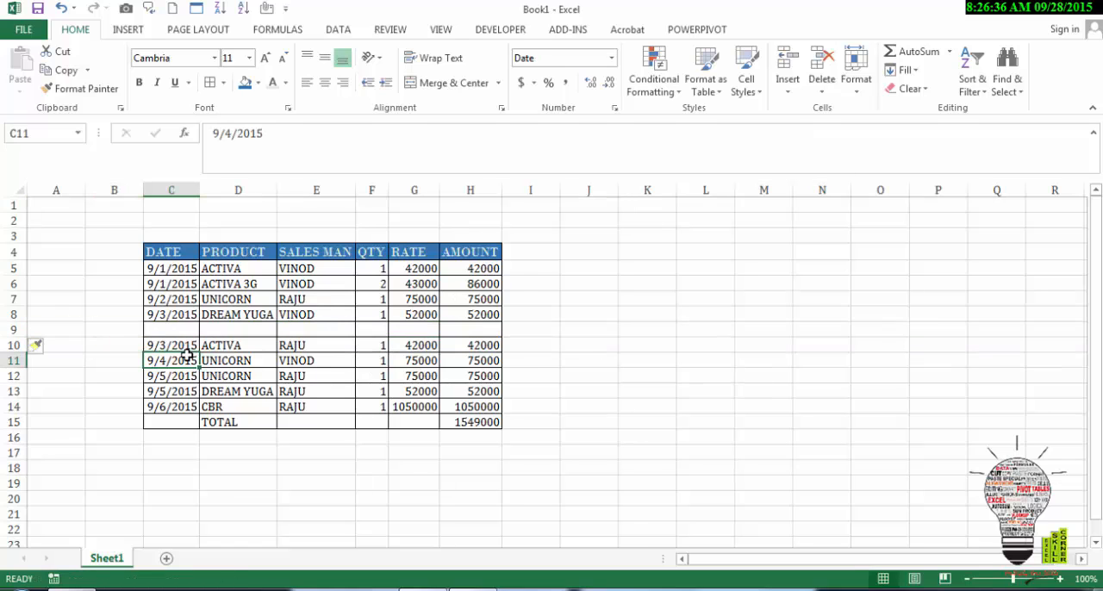
pyautogui.click(187, 351)
pyautogui.press('Up')
pyautogui.press('Up')
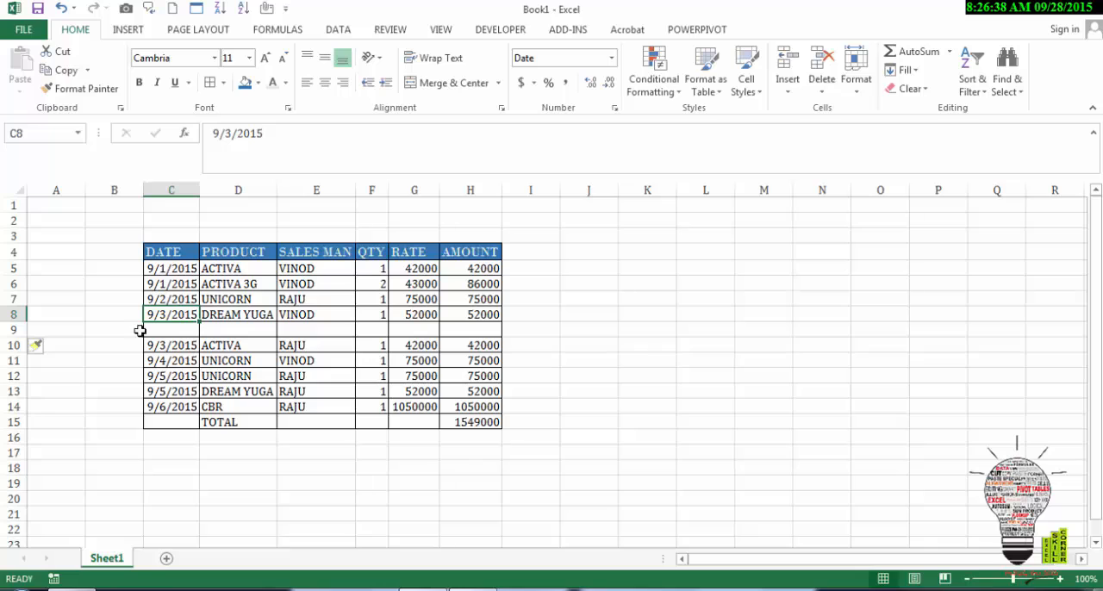
pyautogui.click(67, 74)
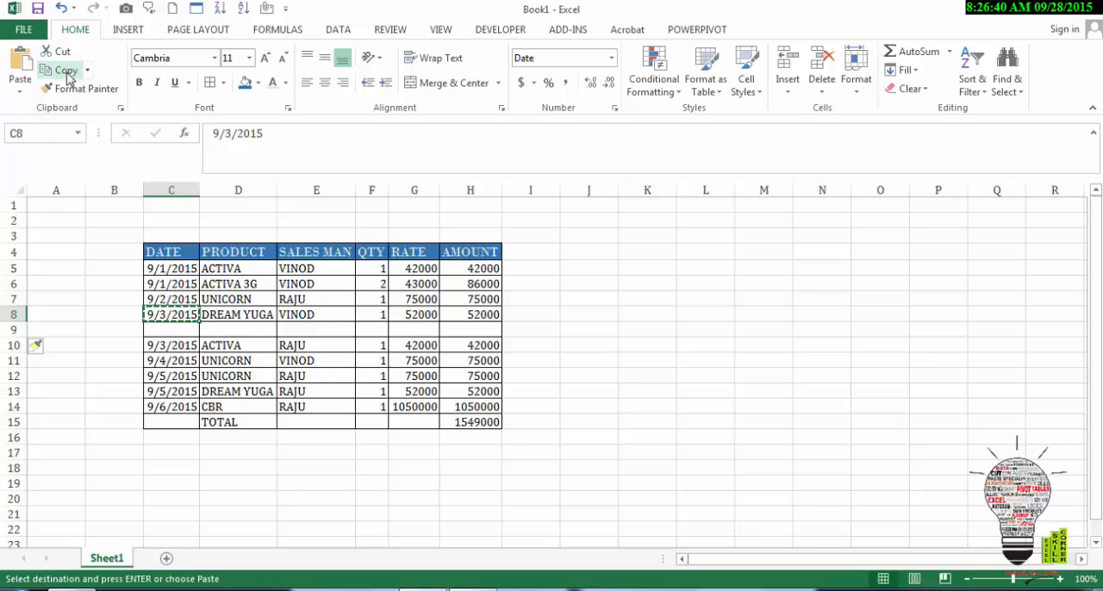
pyautogui.click(167, 328)
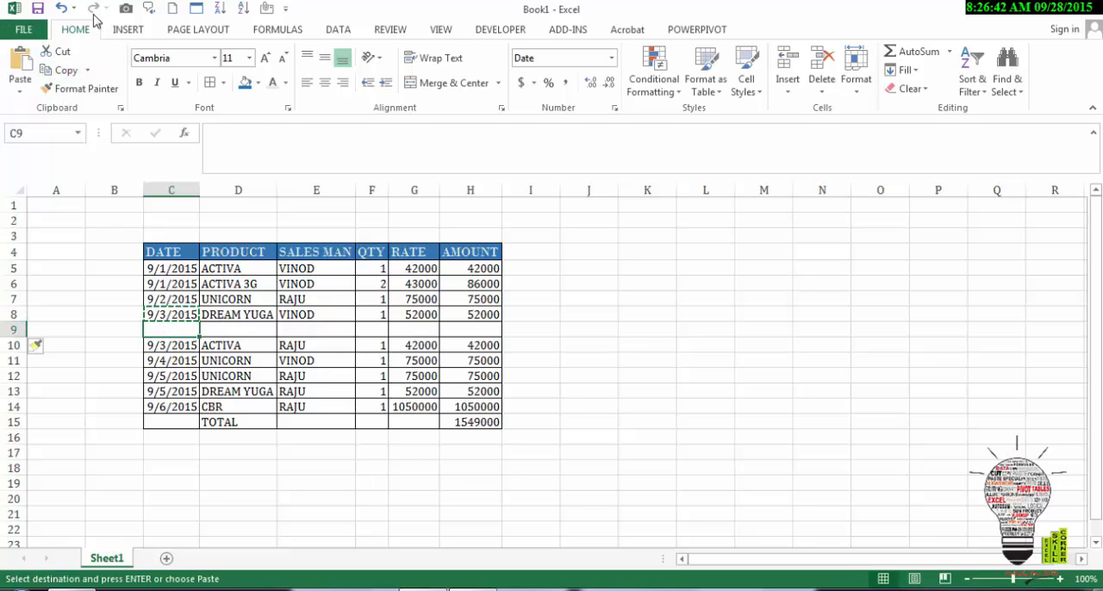
pyautogui.click(22, 84)
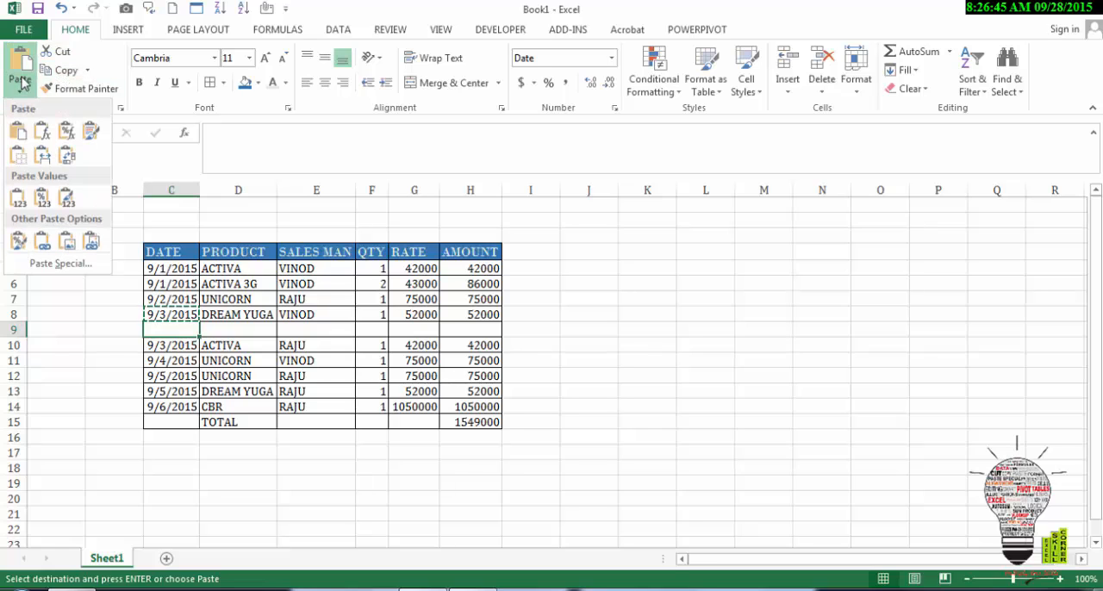
pyautogui.click(16, 134)
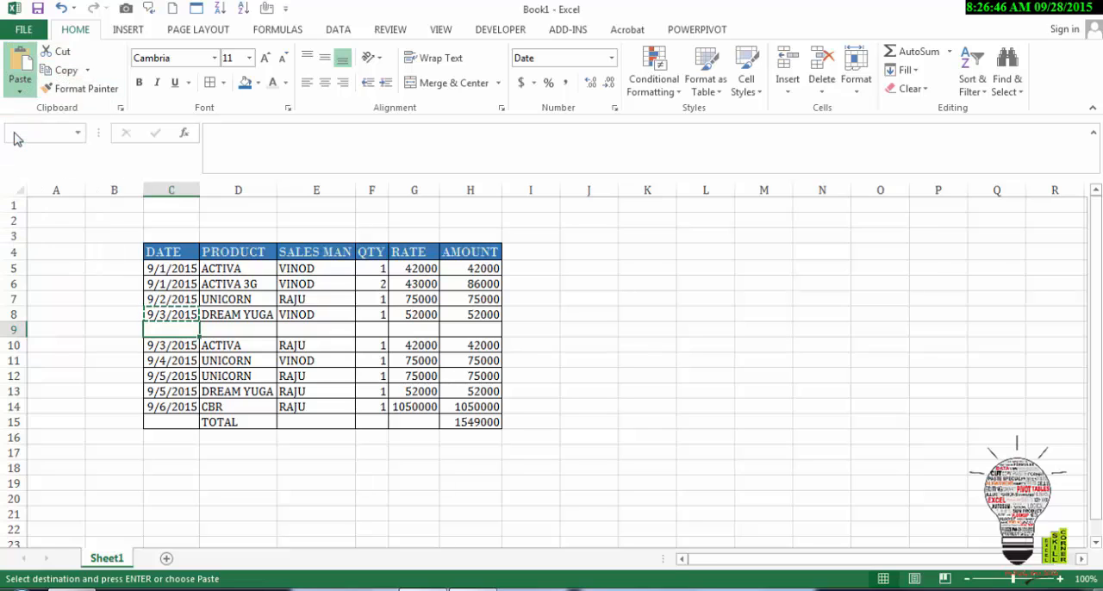
# Step: Complete row 9 with product UNICORN, the same salesman as in row 10, quantity 1 and rate 75000
pyautogui.click(254, 320)
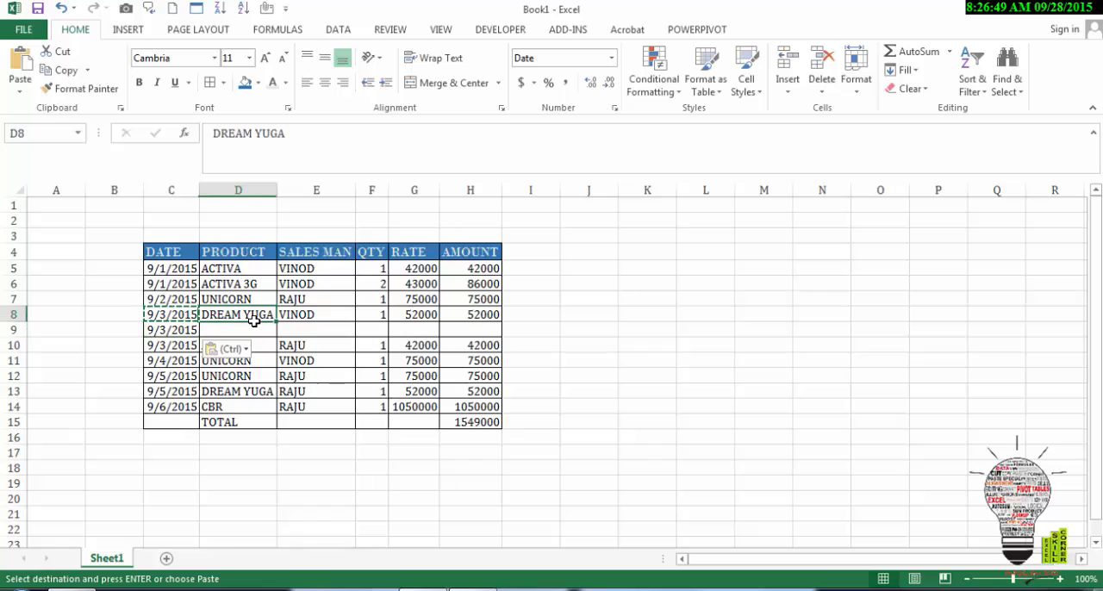
pyautogui.press('Escape')
pyautogui.press('Down')
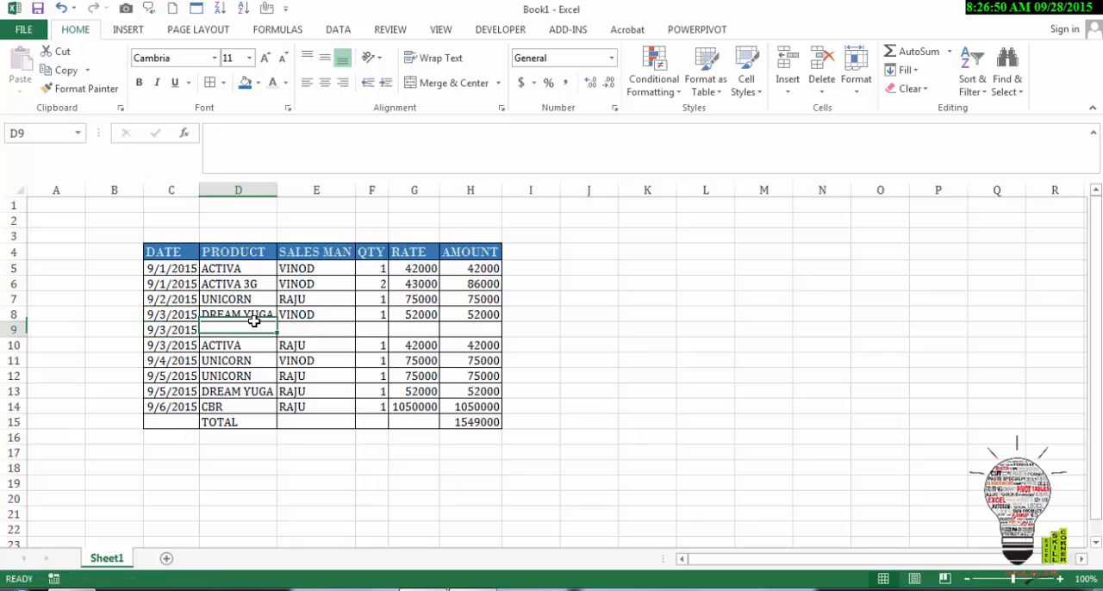
pyautogui.write('UNICORN')
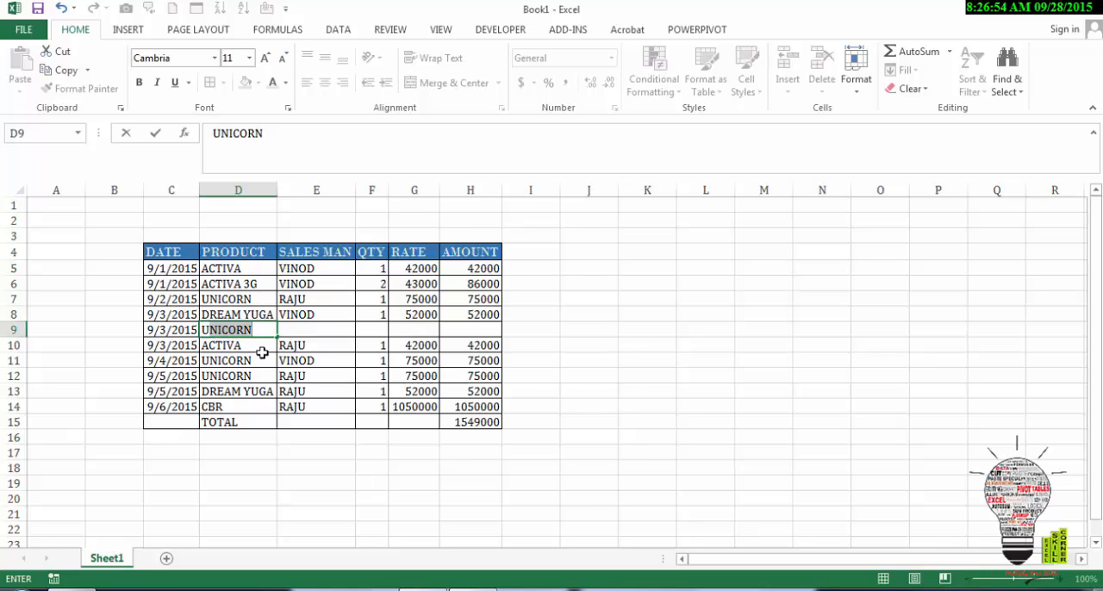
pyautogui.press('Tab')
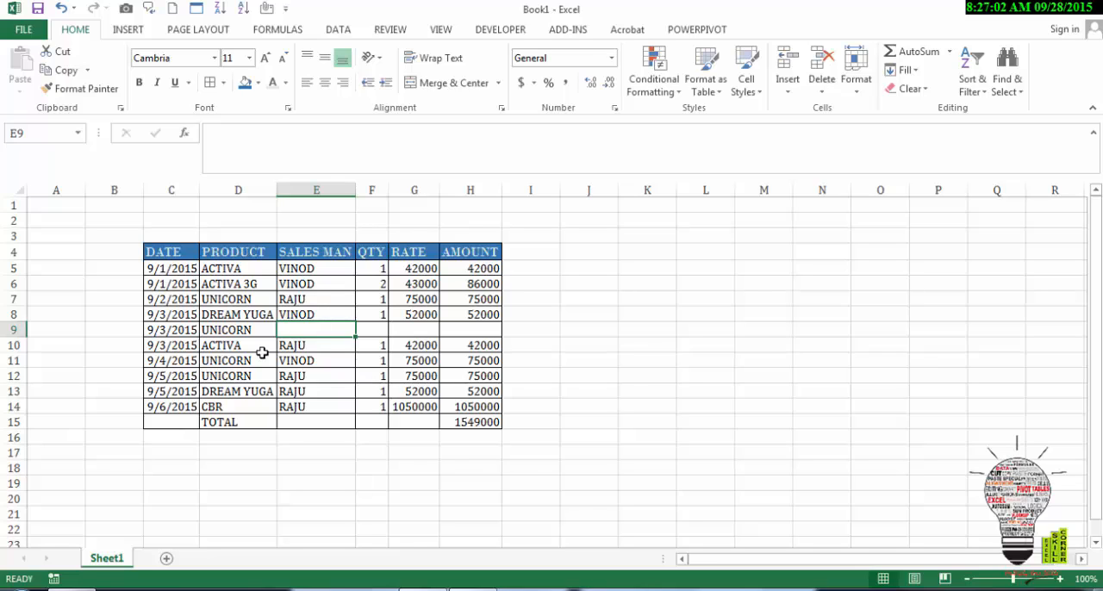
pyautogui.write('RAJU')
pyautogui.press('Tab')
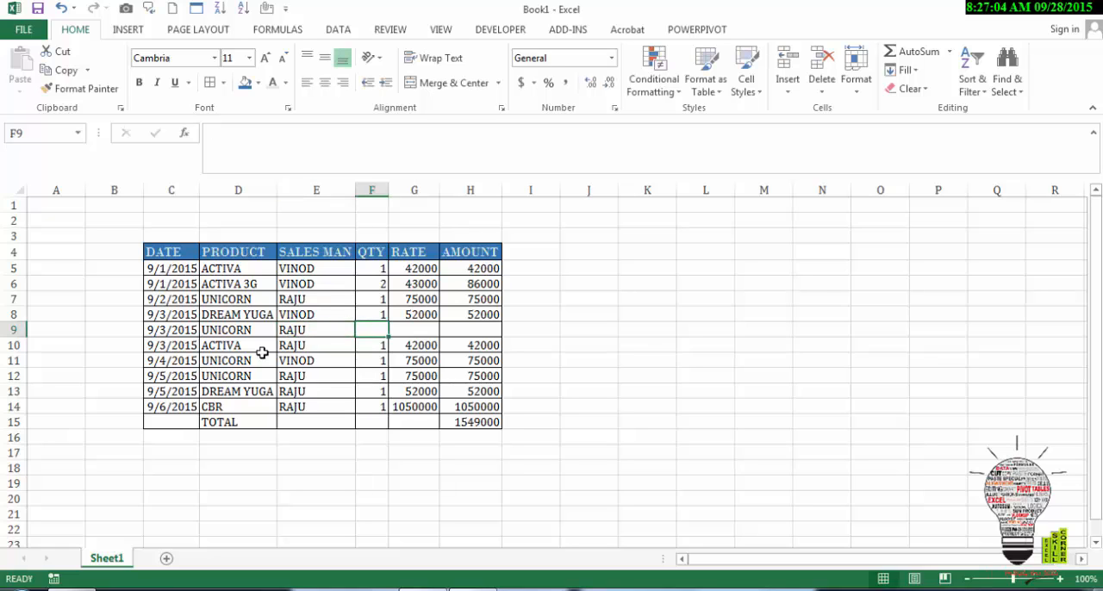
pyautogui.write('1')
pyautogui.press('Tab')
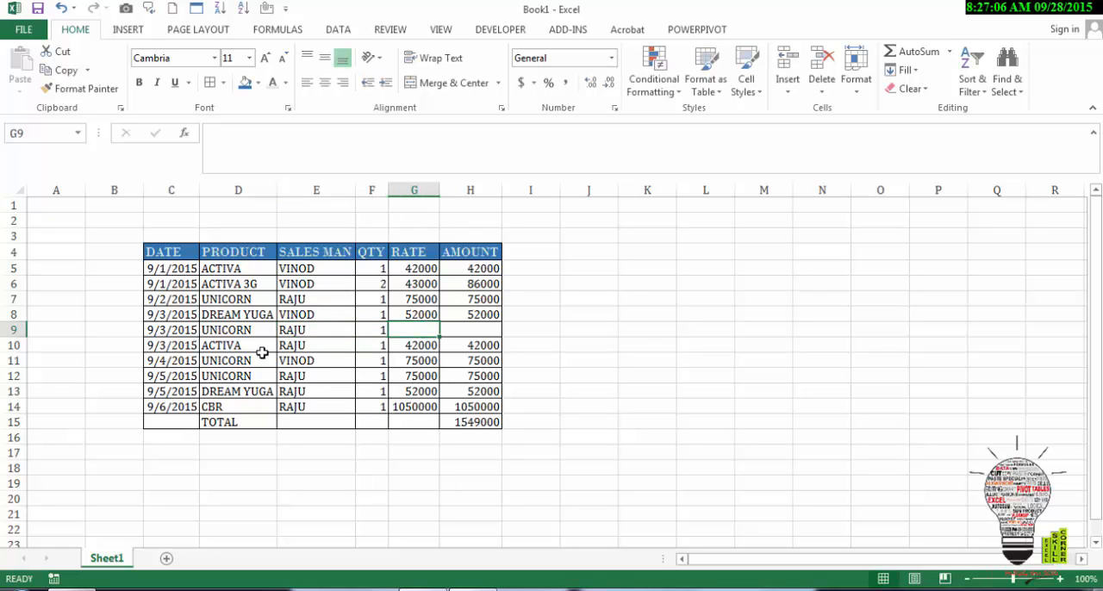
pyautogui.write('75000')
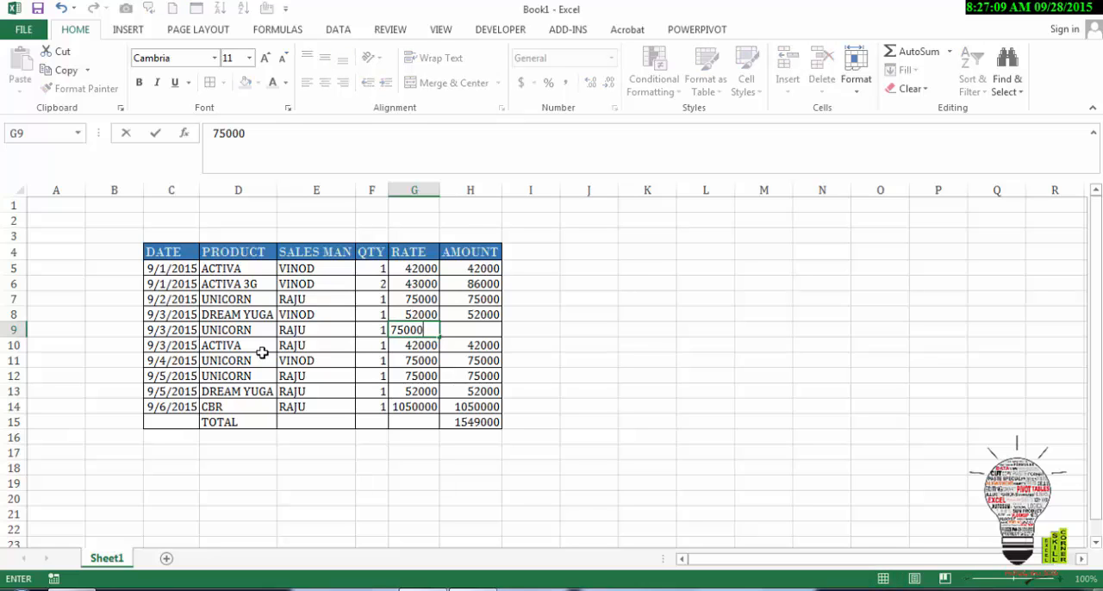
pyautogui.press('Tab')
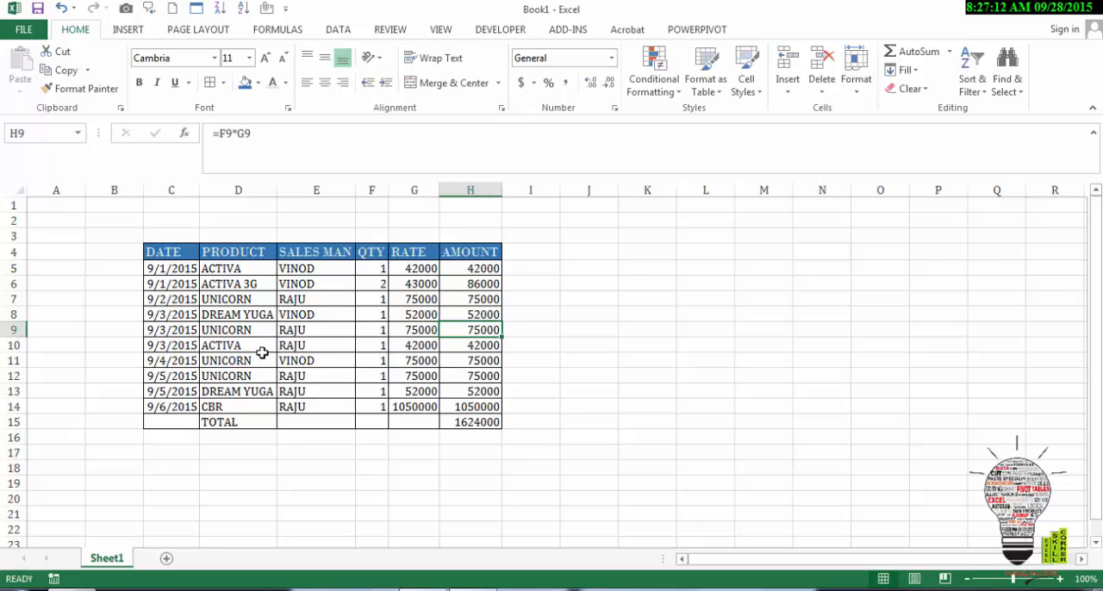
pyautogui.press('Down')
pyautogui.press('Down')
pyautogui.press('Down')
pyautogui.press('Down')
pyautogui.press('Left')
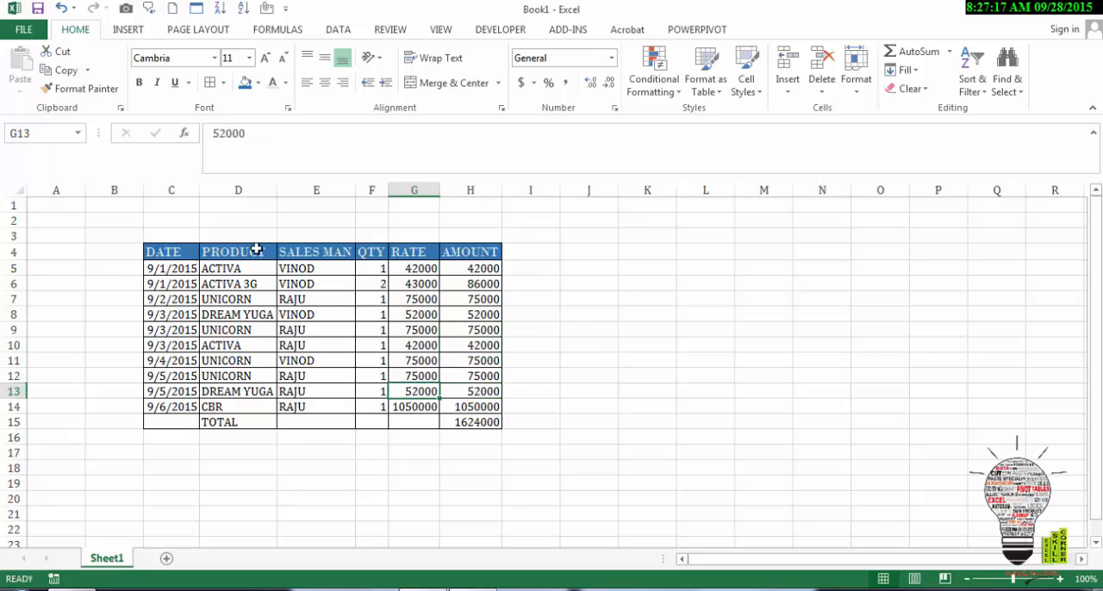
# Step: Enter the title SALES OF THE MOTORCYCLE IN HONDA SHOWROOM in cell C2
pyautogui.click(218, 221)
pyautogui.click(191, 221)
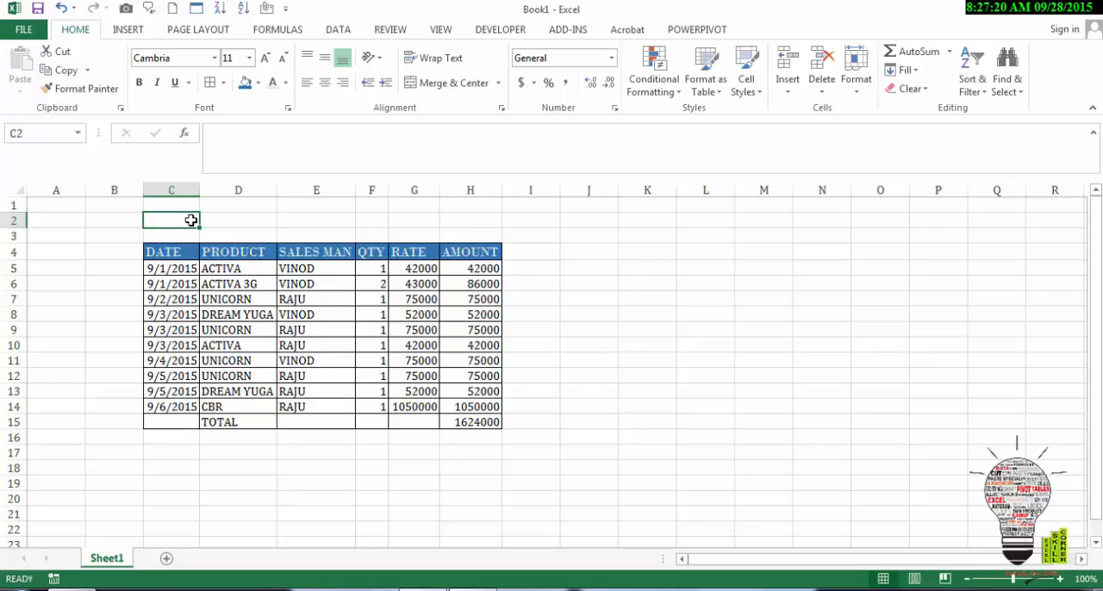
pyautogui.write('SALE')
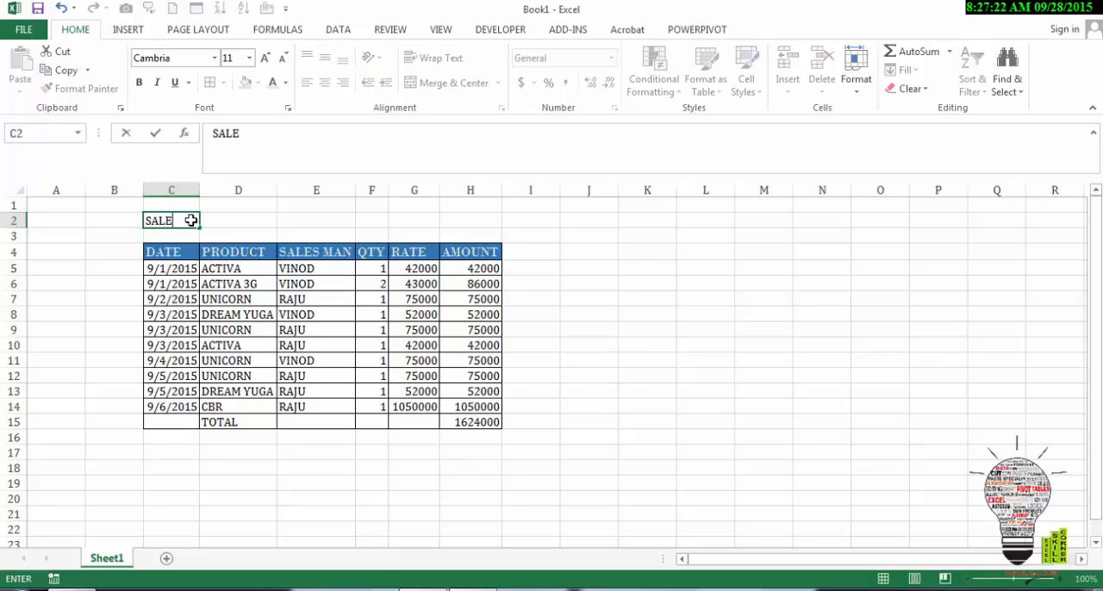
pyautogui.write('S OF THE')
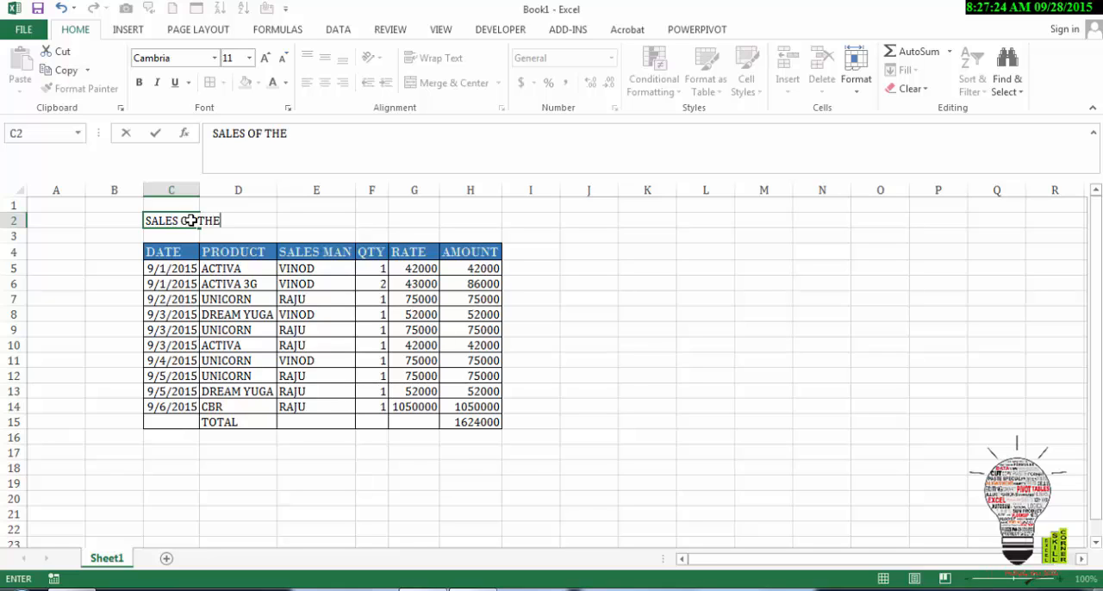
pyautogui.write(' MOTO')
pyautogui.write('R')
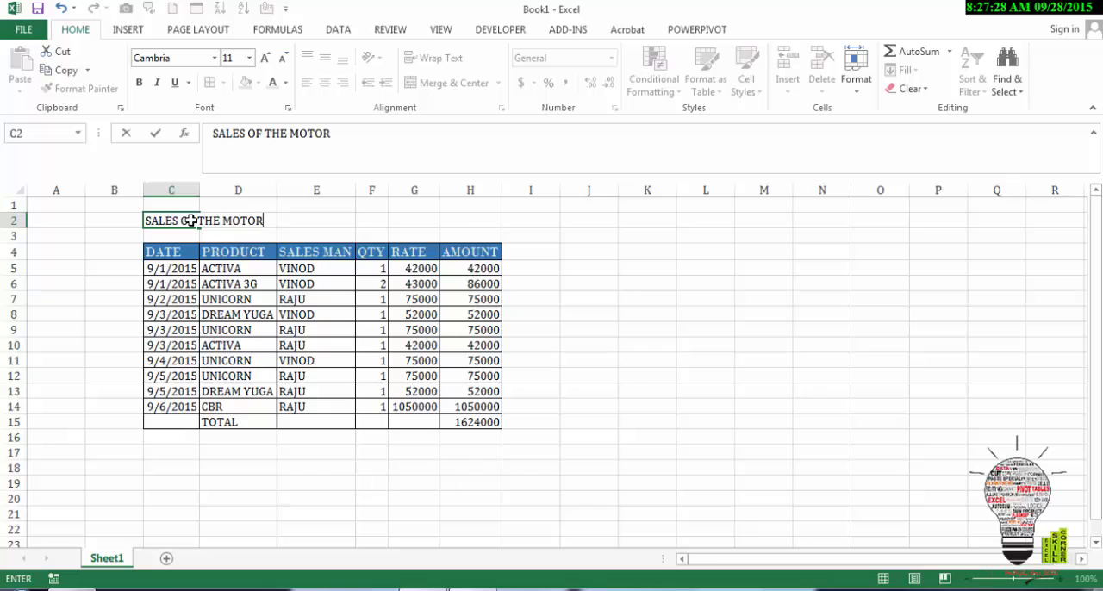
pyautogui.write('CYCLE IN HO')
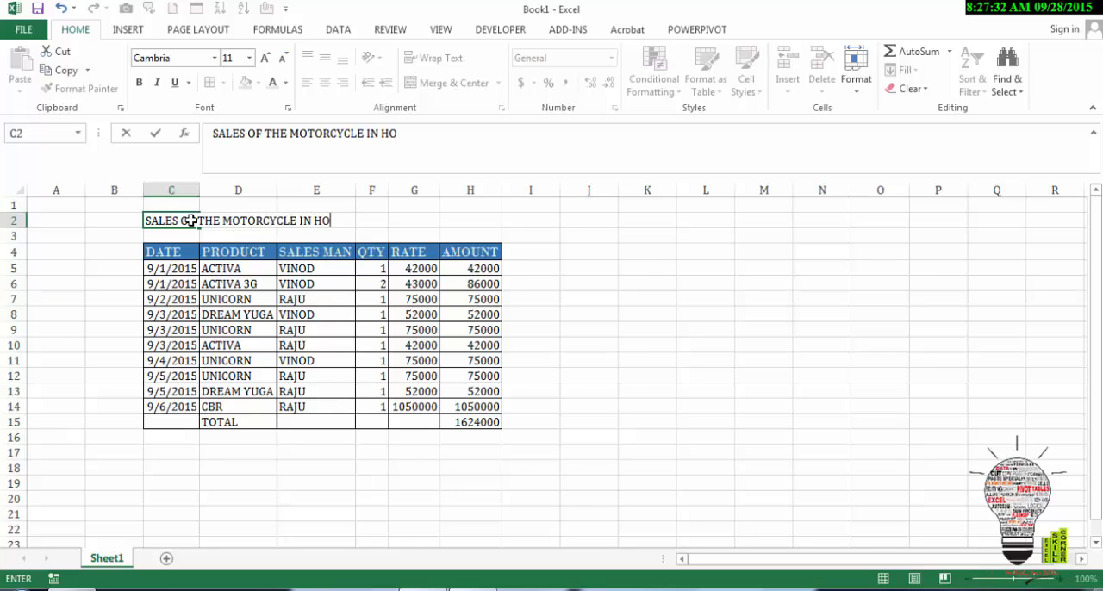
pyautogui.write('NDA SH')
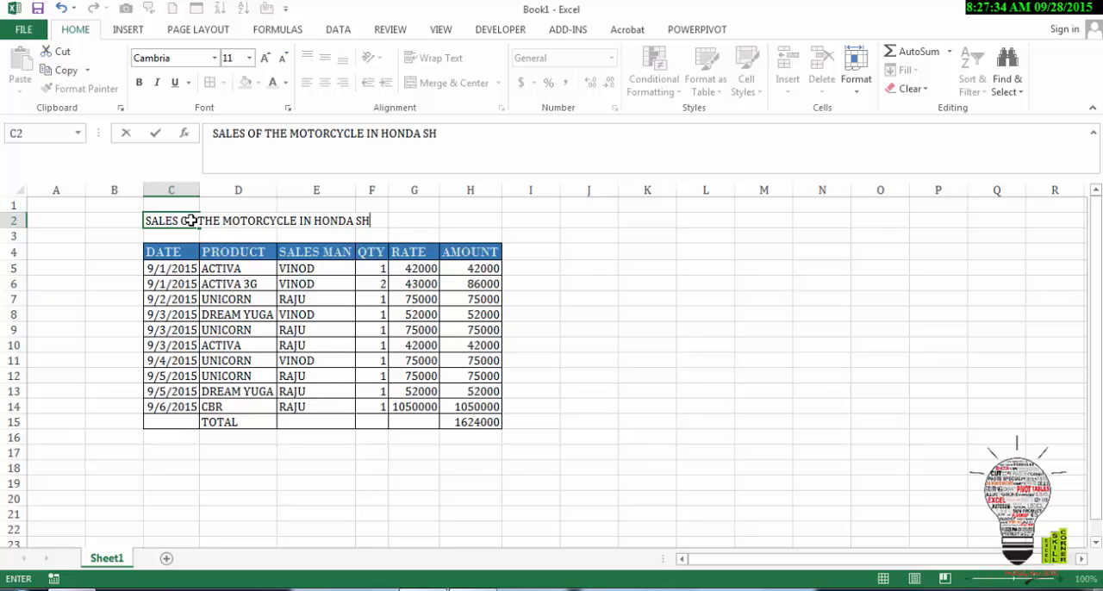
pyautogui.write('OWROOM')
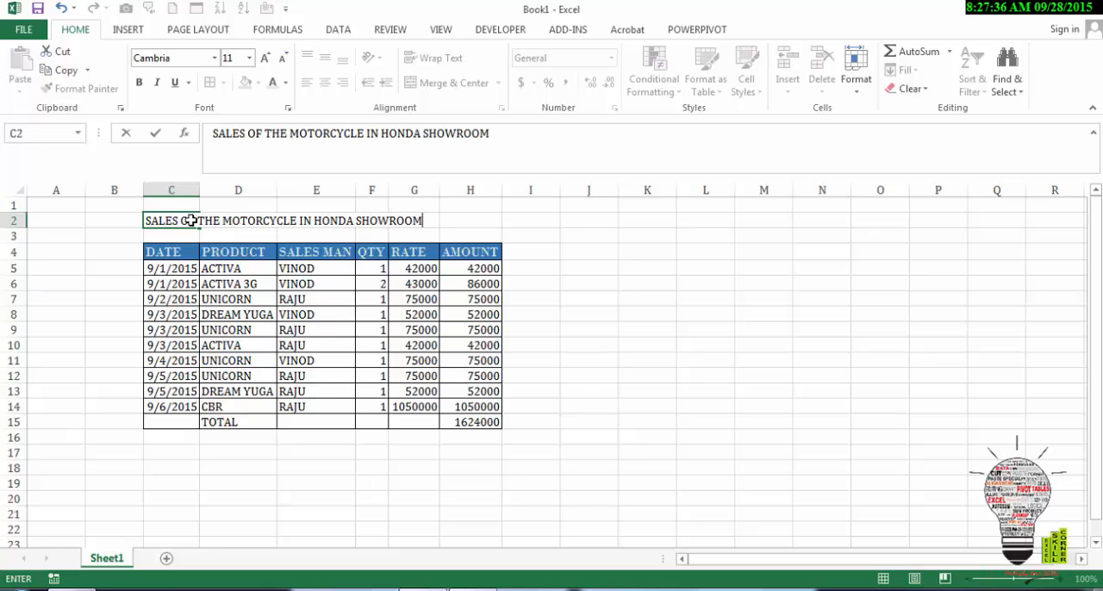
pyautogui.press('Return')
# Step: Merge and center the title across C2:H2 and fill it with the lightest orange theme color
pyautogui.click(190, 221)
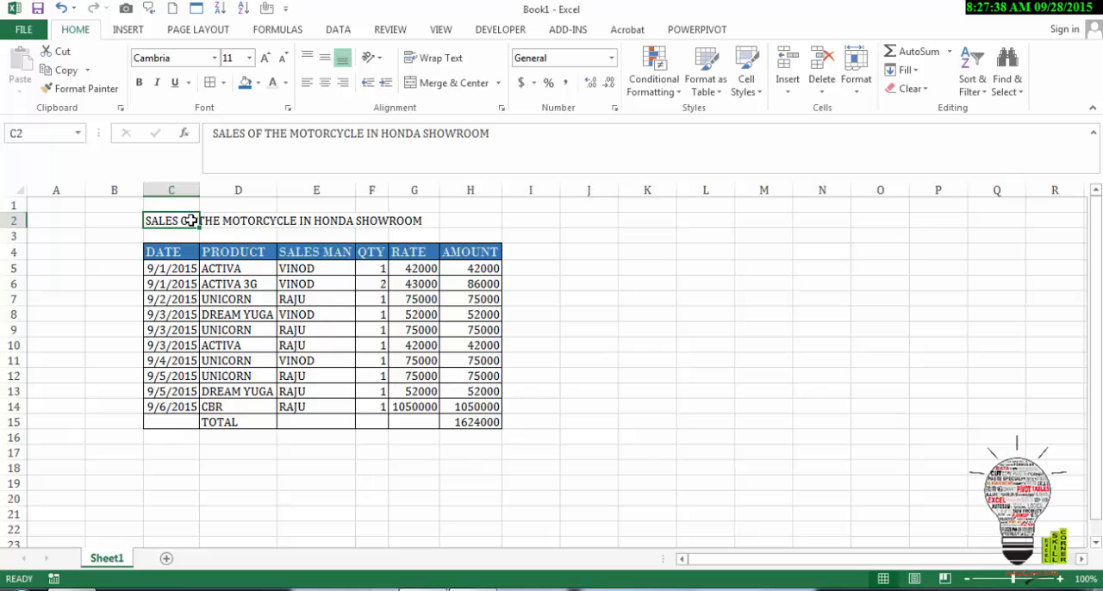
pyautogui.hotkey('shift', 'Right')
pyautogui.hotkey('shift', 'Right')
pyautogui.hotkey('shift', 'Right')
pyautogui.hotkey('shift', 'Right')
pyautogui.hotkey('shift', 'Right')
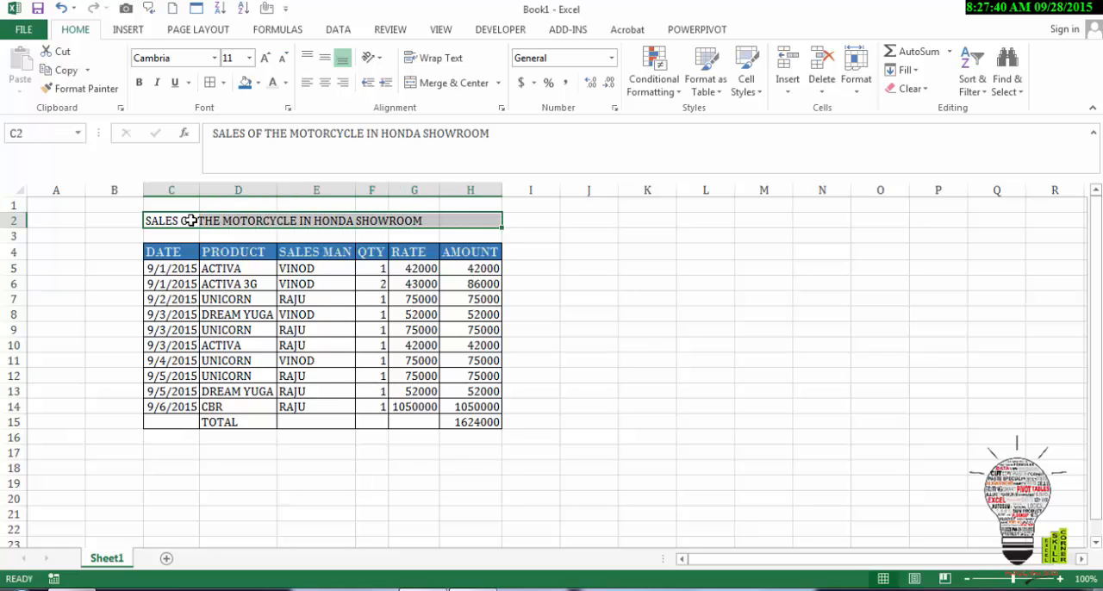
pyautogui.click(421, 84)
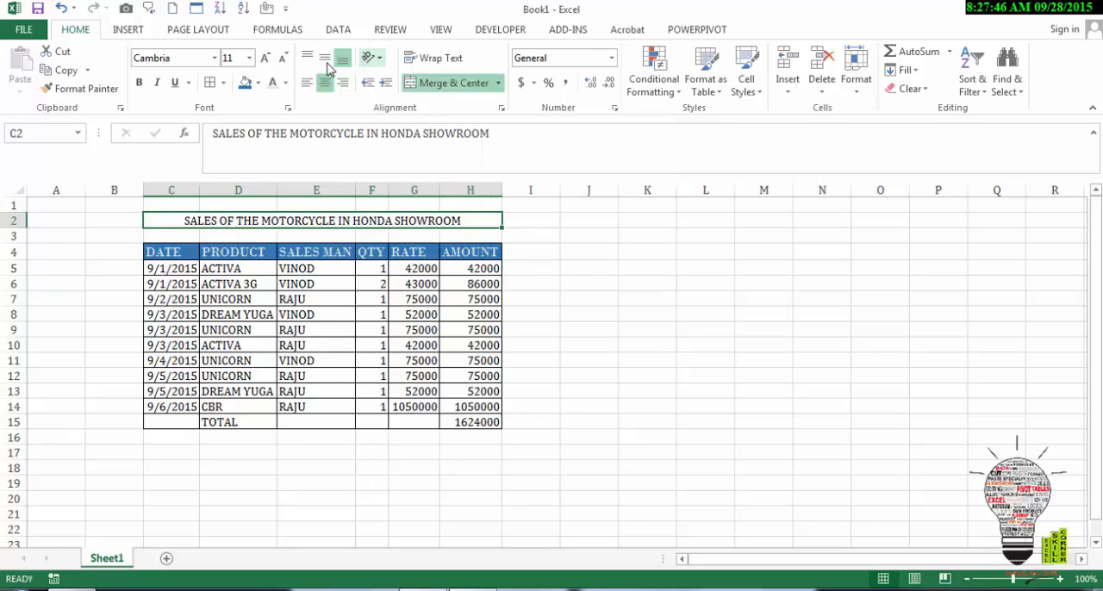
pyautogui.click(258, 83)
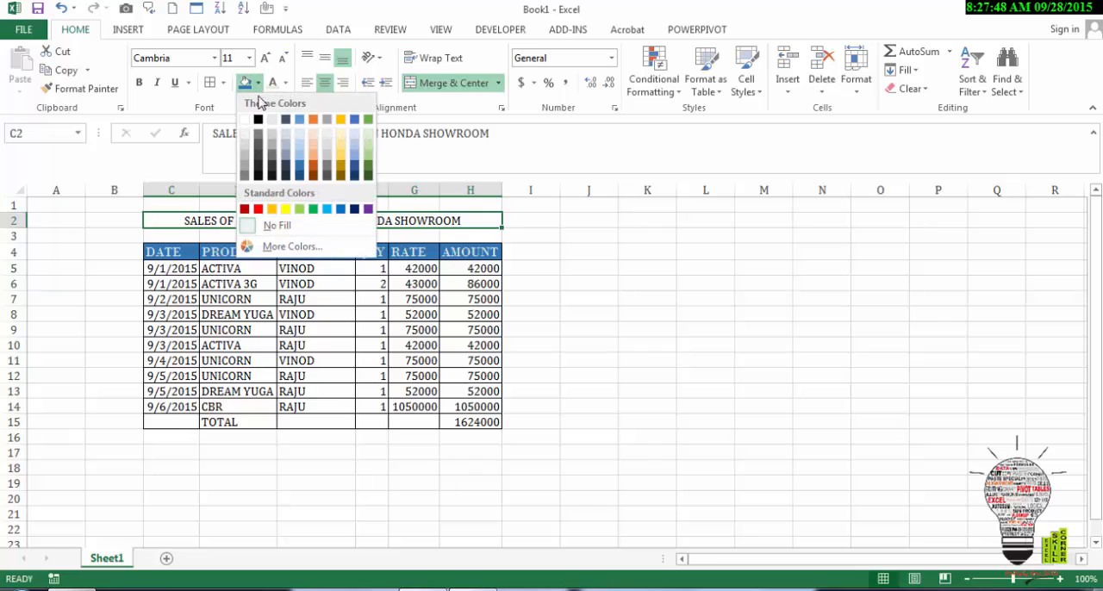
pyautogui.click(315, 136)
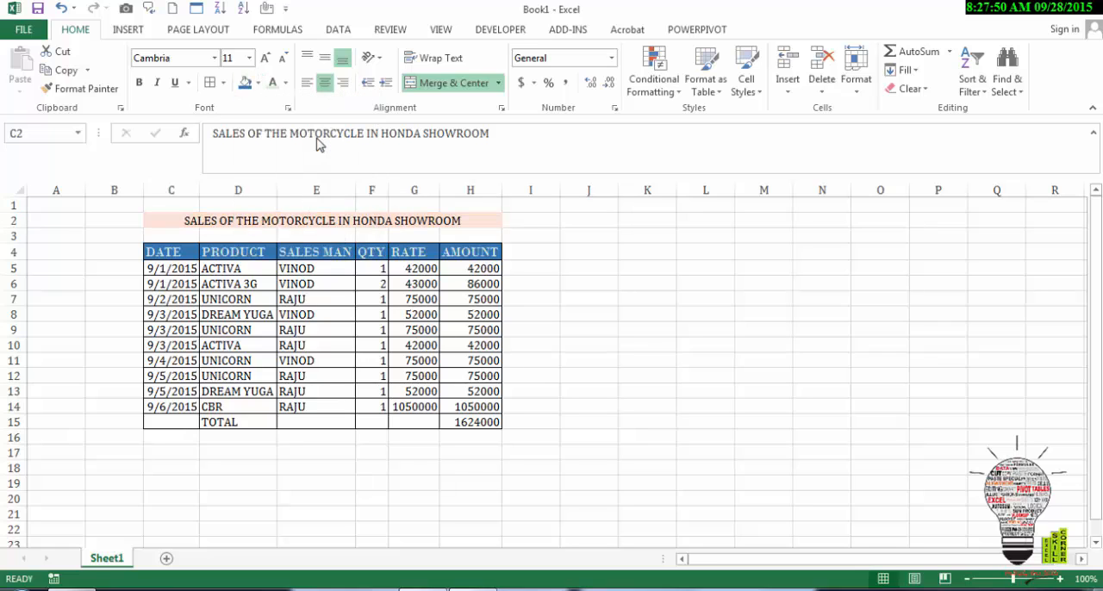
pyautogui.click(535, 319)
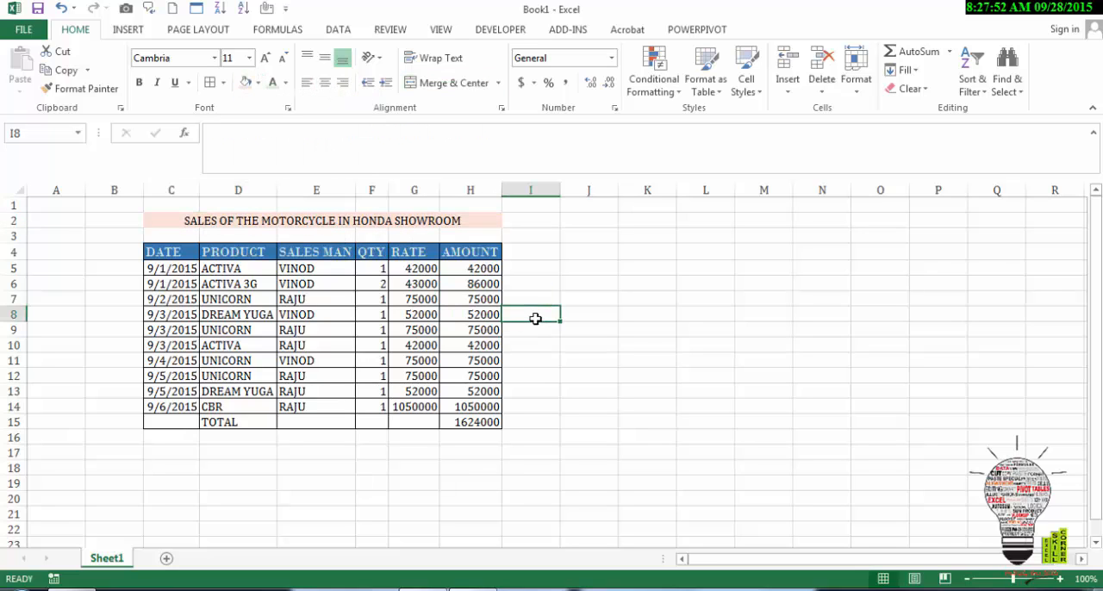
pyautogui.press('Left')
pyautogui.press('Left')
pyautogui.press('Left')
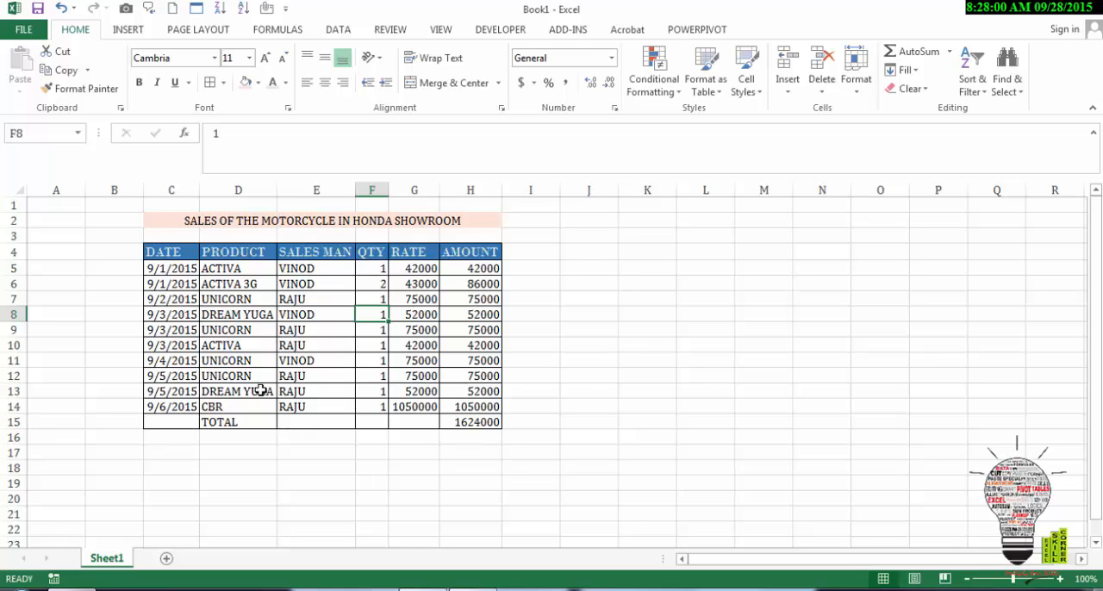
pyautogui.click(261, 391)
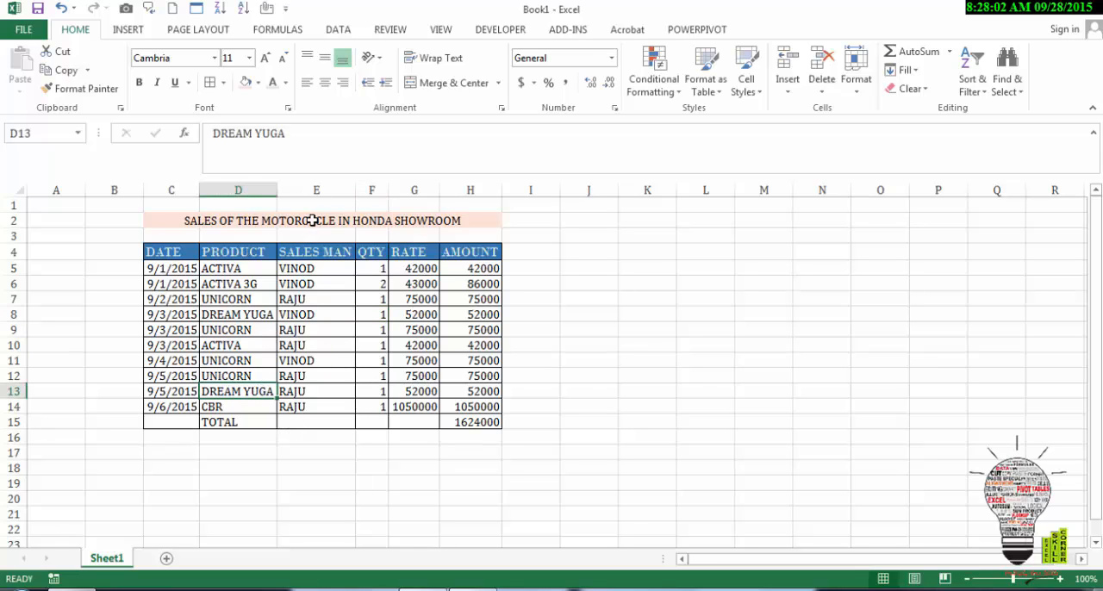
pyautogui.click(288, 135)
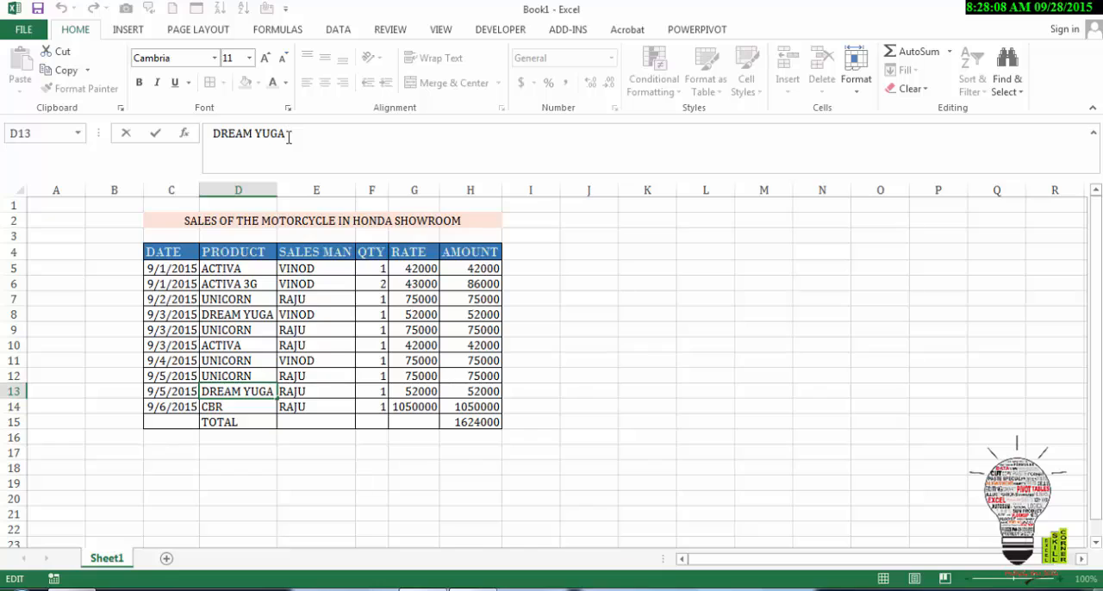
pyautogui.press('alt')
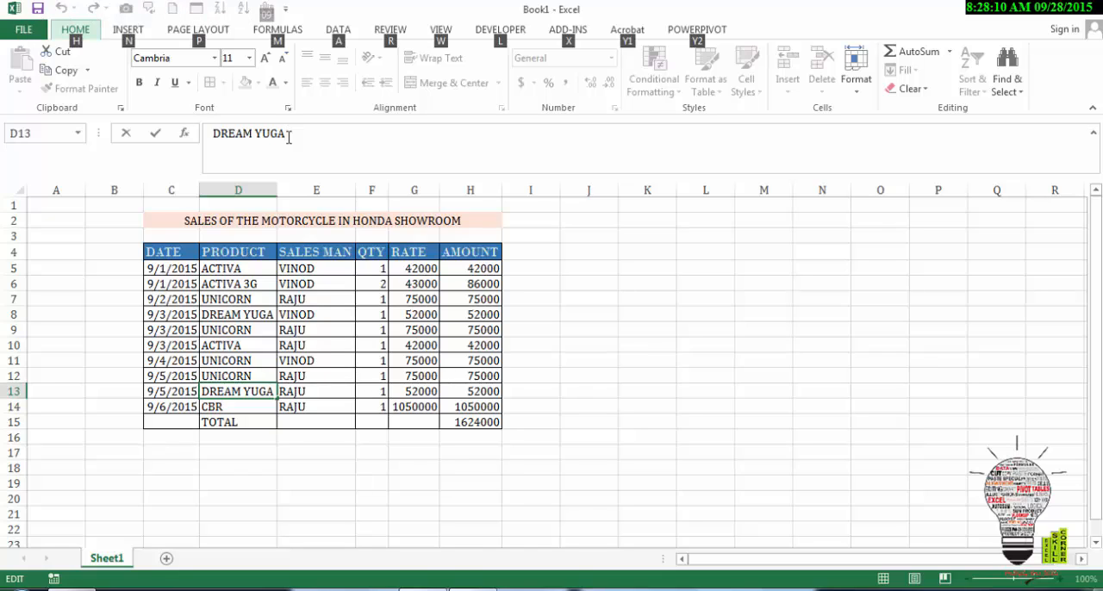
pyautogui.press('alt')
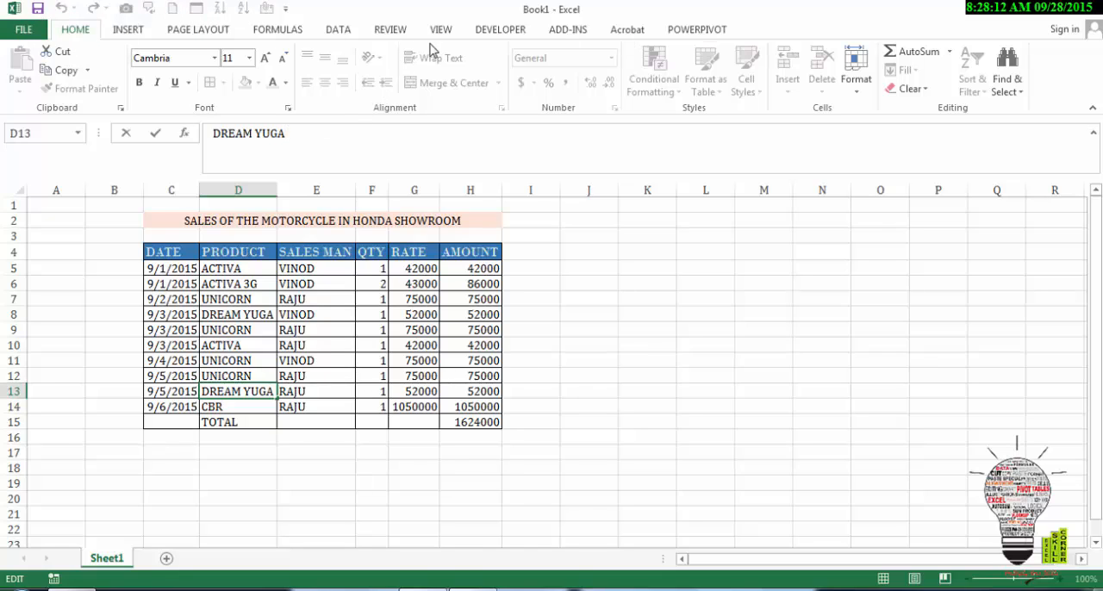
pyautogui.click(259, 373)
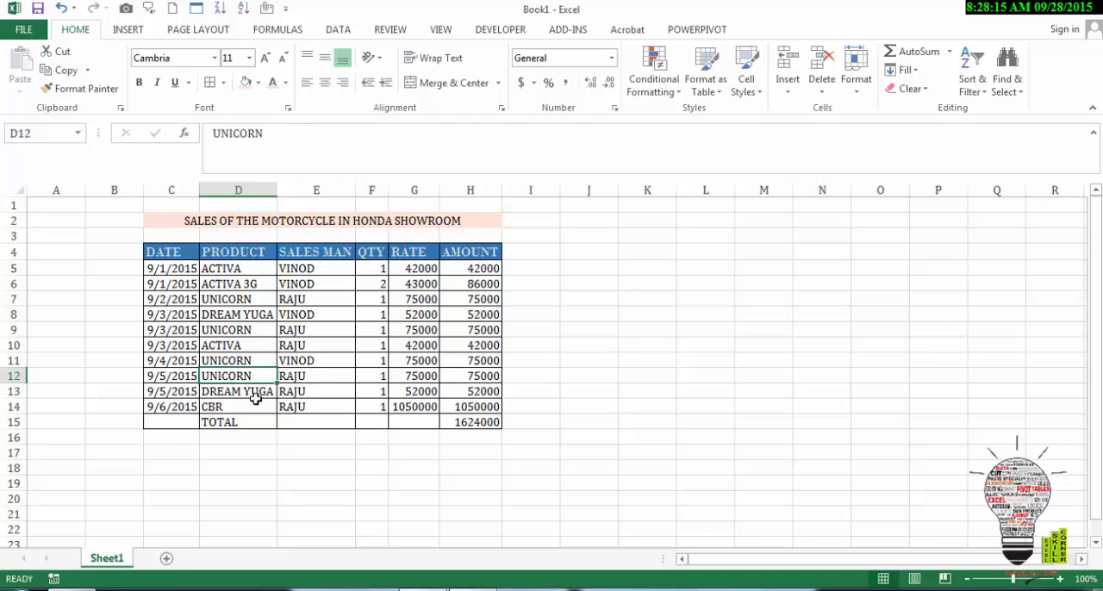
# Step: Extend the product name in cell D13 to read DREAM YUGA (SPECIAL EDITION
pyautogui.click(256, 396)
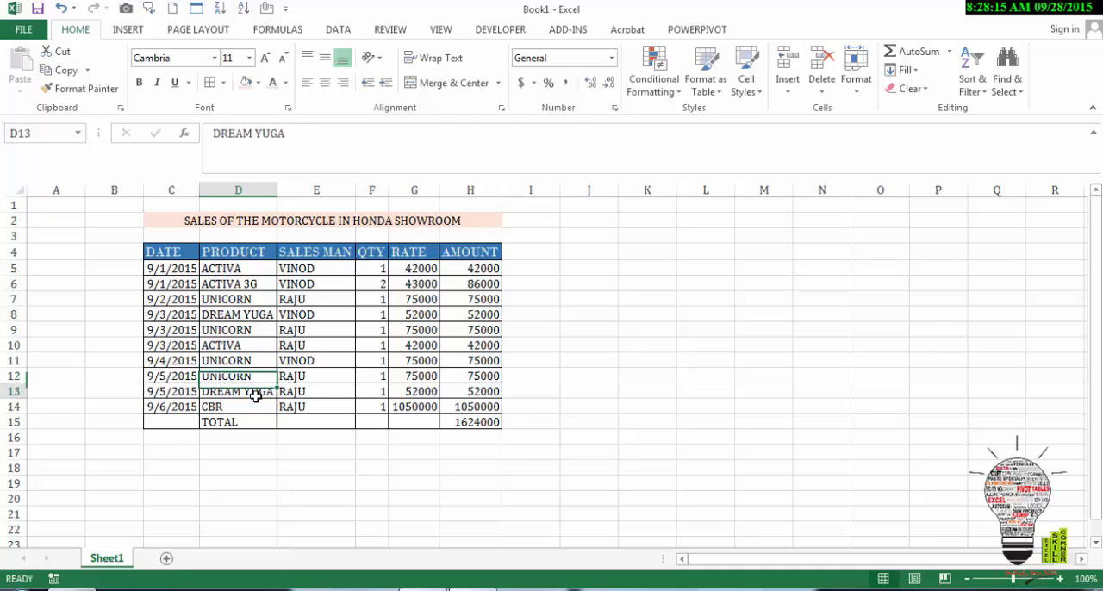
pyautogui.click(352, 130)
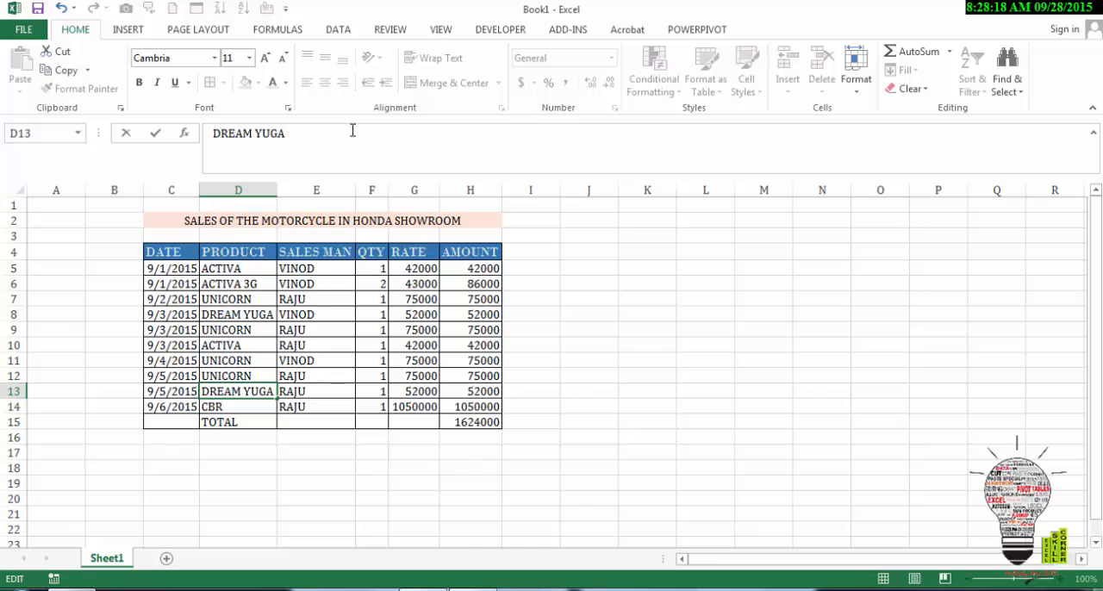
pyautogui.write('(')
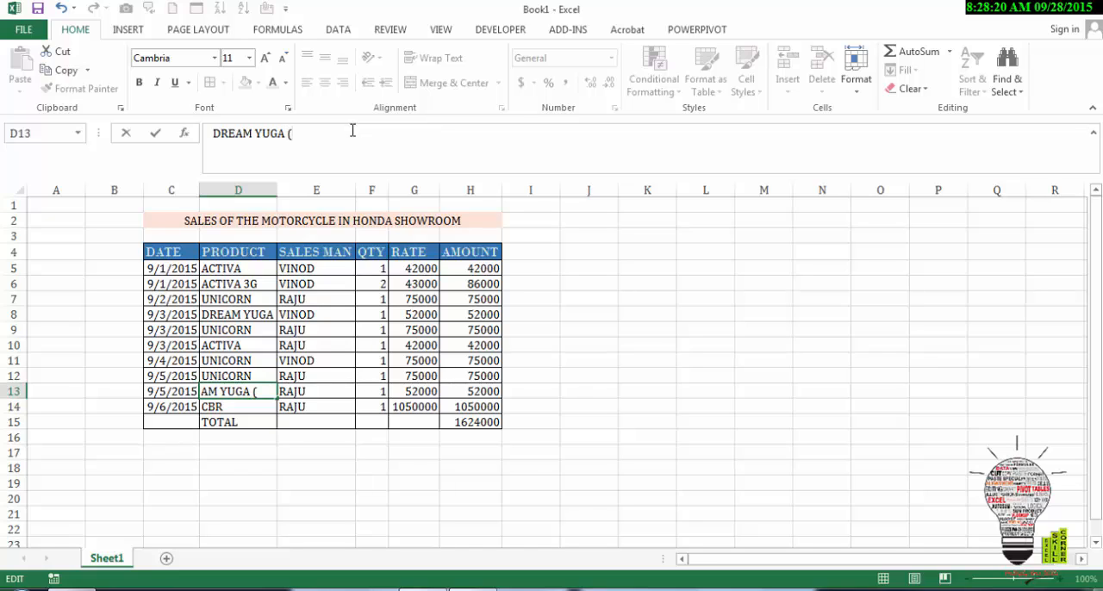
pyautogui.write('SPECIAL')
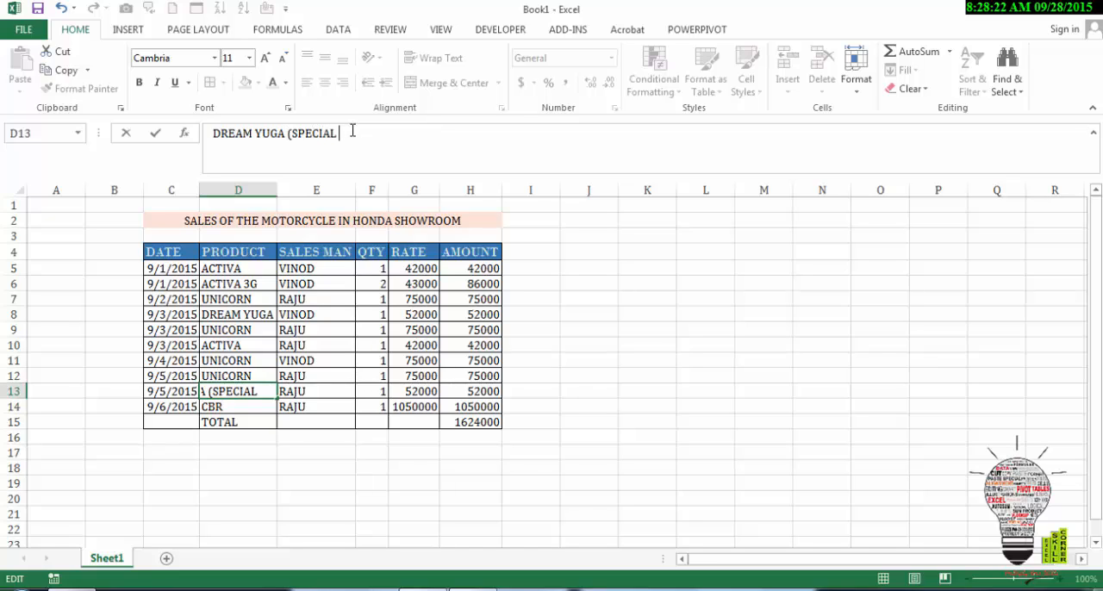
pyautogui.write(' EDITION')
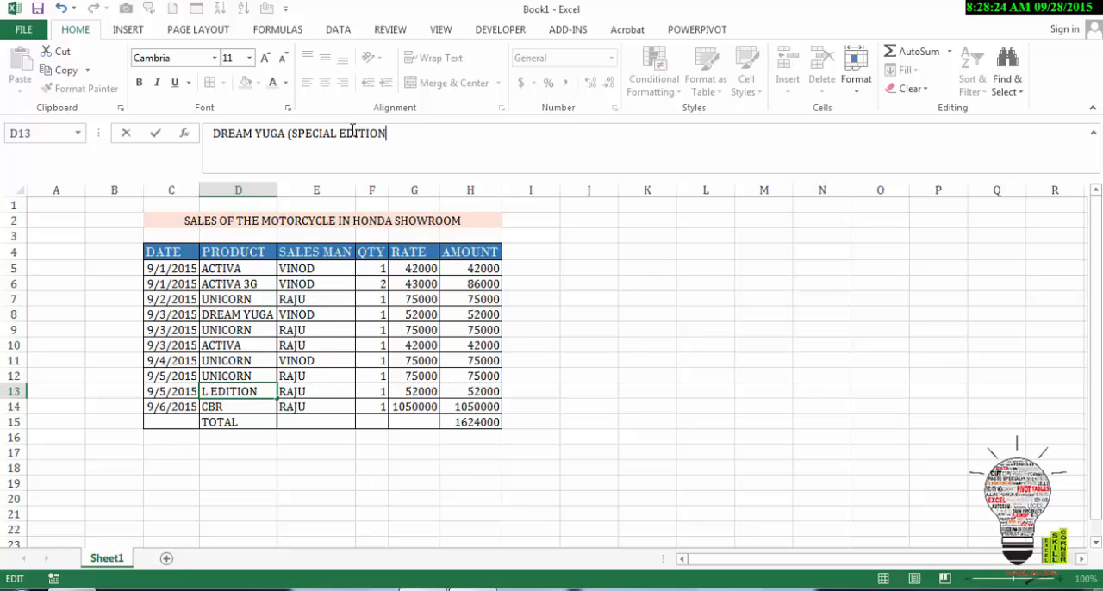
pyautogui.press('Return')
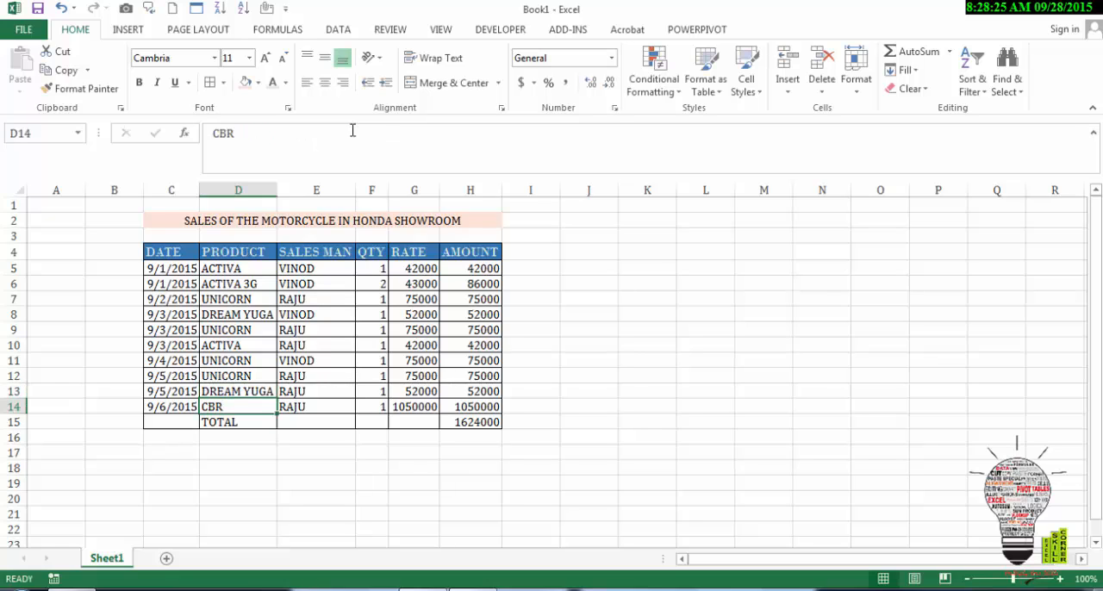
# Step: Wrap the text of the long product name in cell D13 within its column width
pyautogui.click(258, 393)
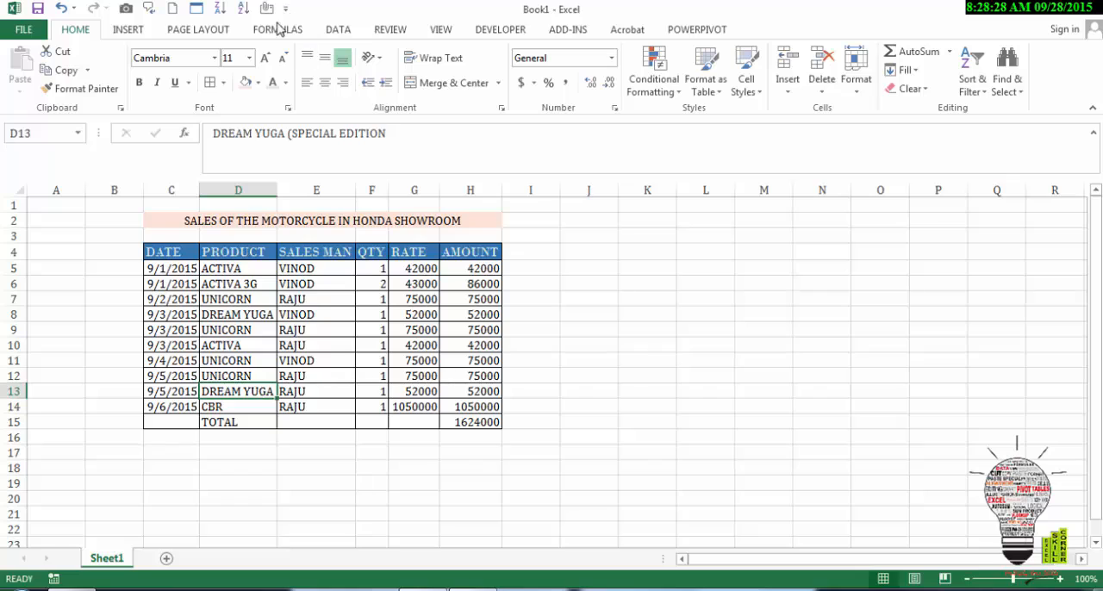
pyautogui.click(448, 62)
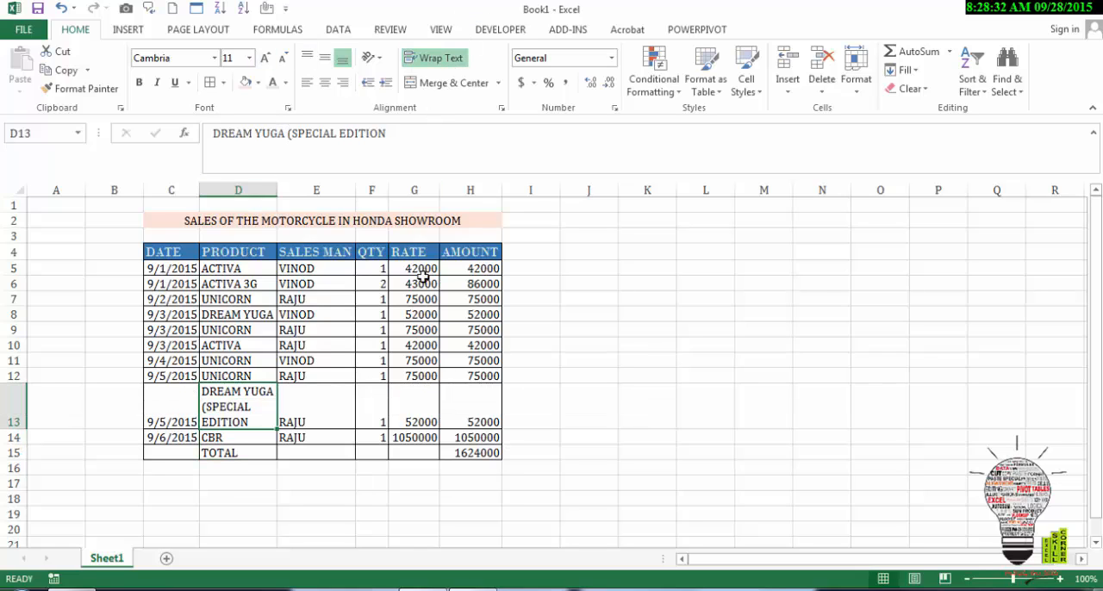
pyautogui.click(556, 358)
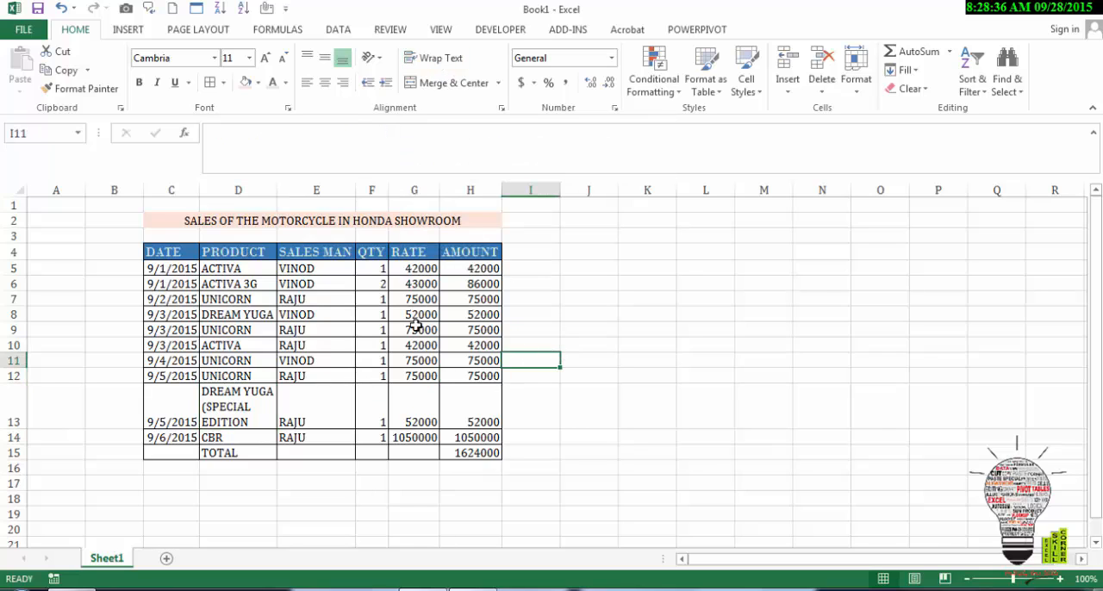
pyautogui.click(459, 271)
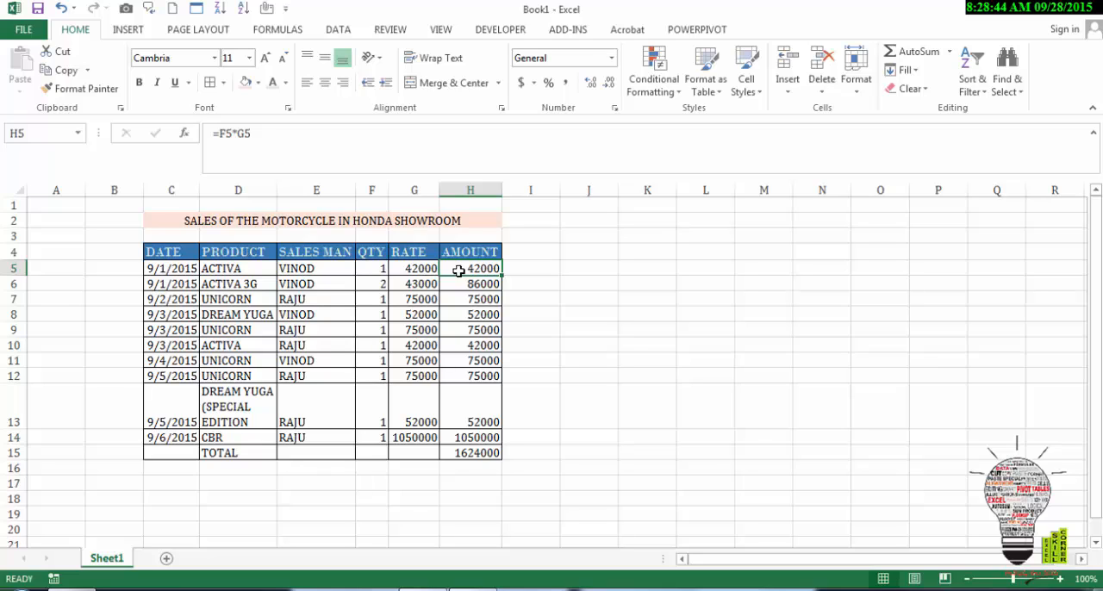
pyautogui.press('Left')
pyautogui.press('Left')
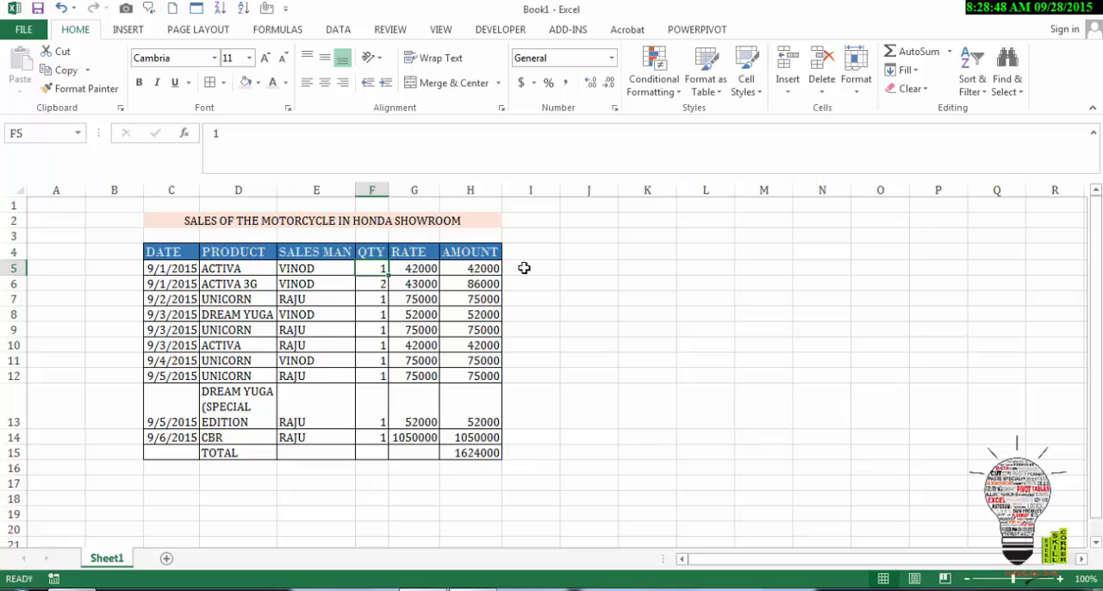
pyautogui.press('Up')
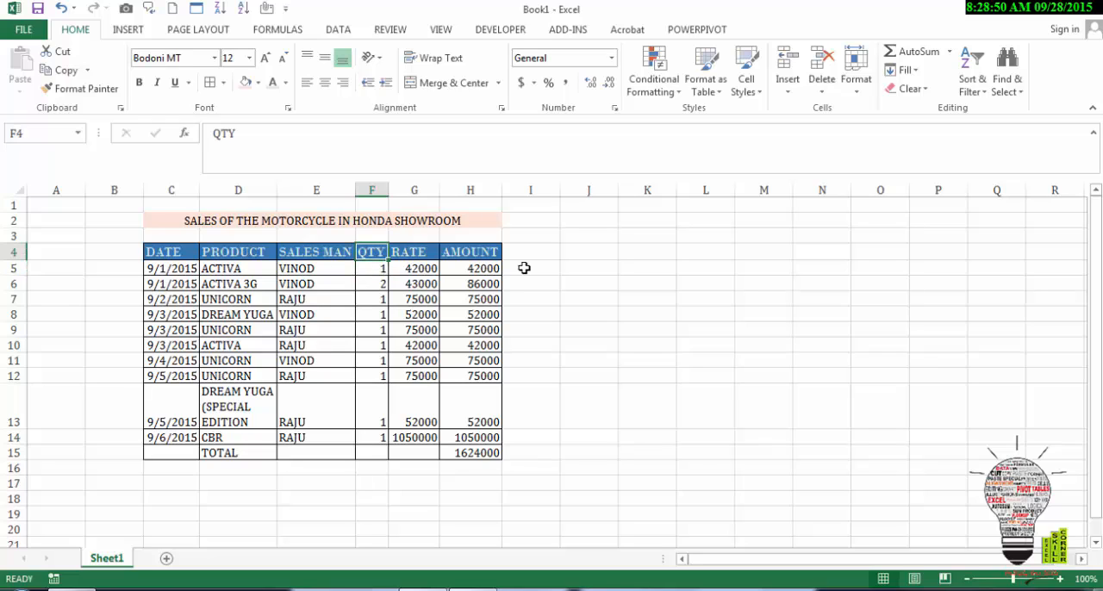